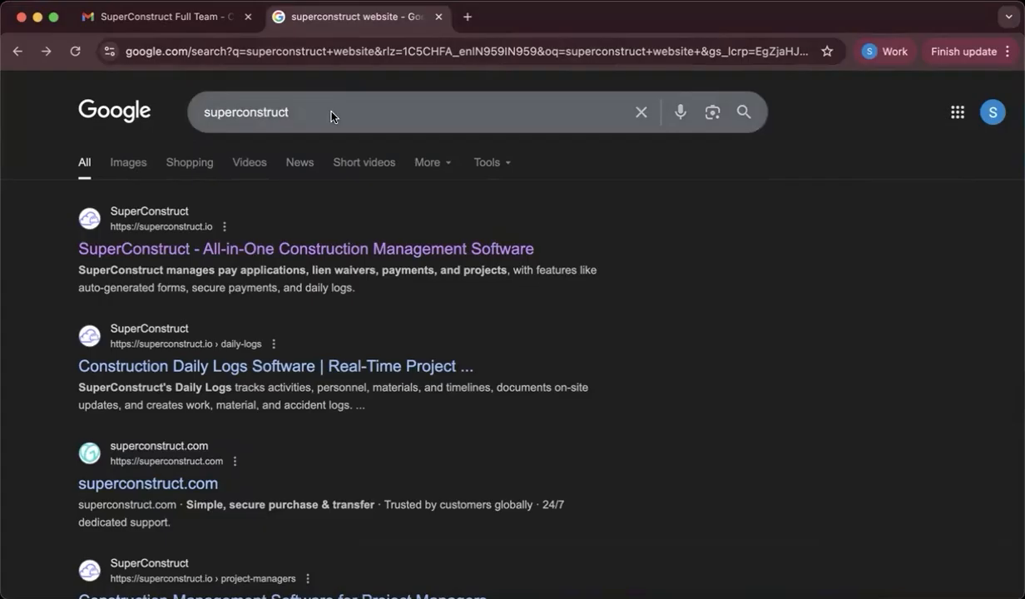
Step: Open the SuperConstruct website from the search results and go to its registration page
left_click(312, 248)
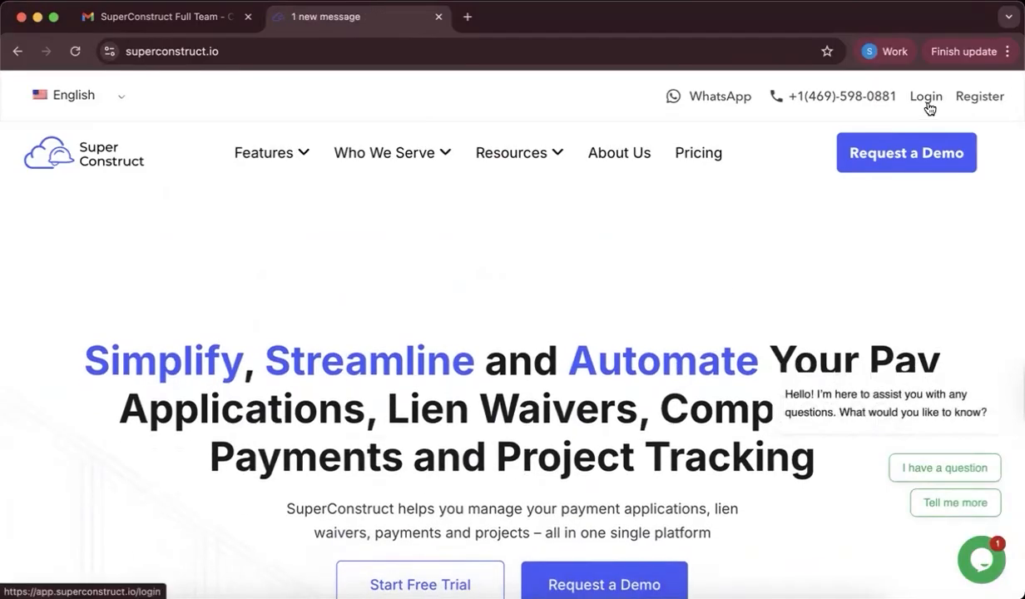
left_click(974, 98)
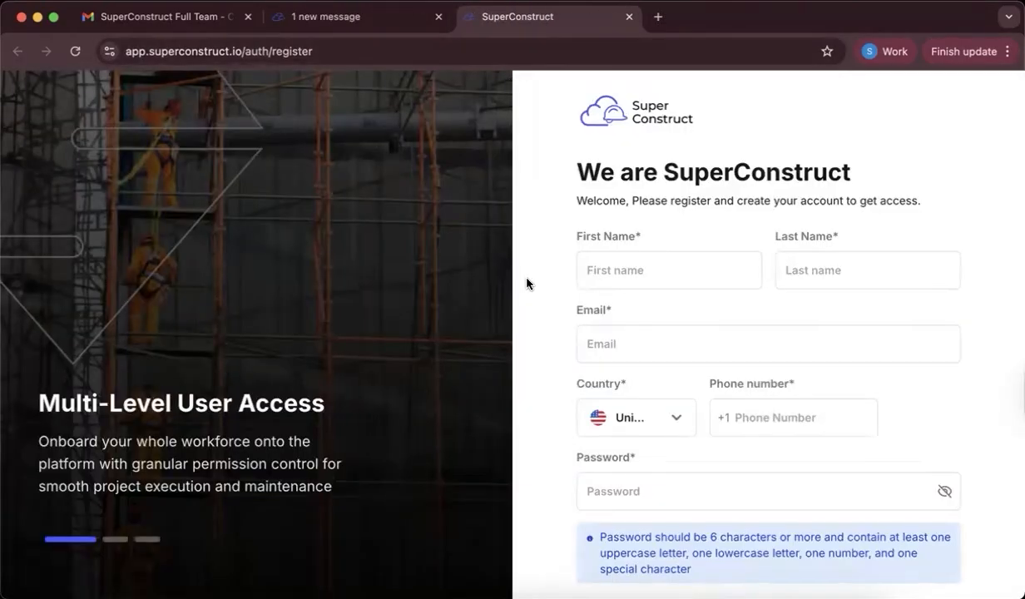
Step: Enter the new user's first and last name in the registration form
left_click(608, 274)
key("Tab")
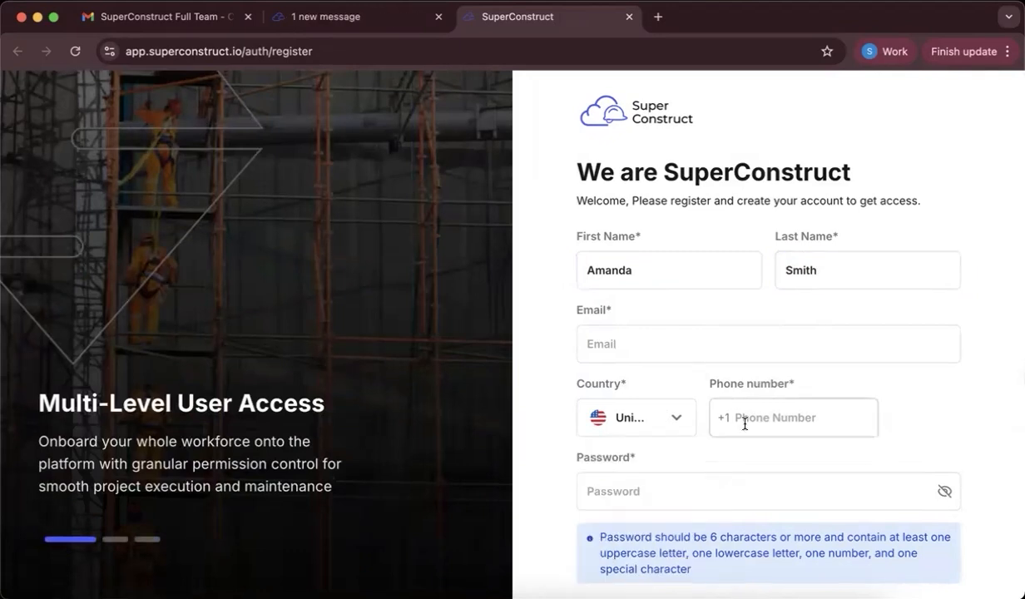
Step: Fill in the phone number and the account password fields, then submit the registration
left_click(744, 421)
key("Tab")
type("***********")
key("Tab")
type("*****")
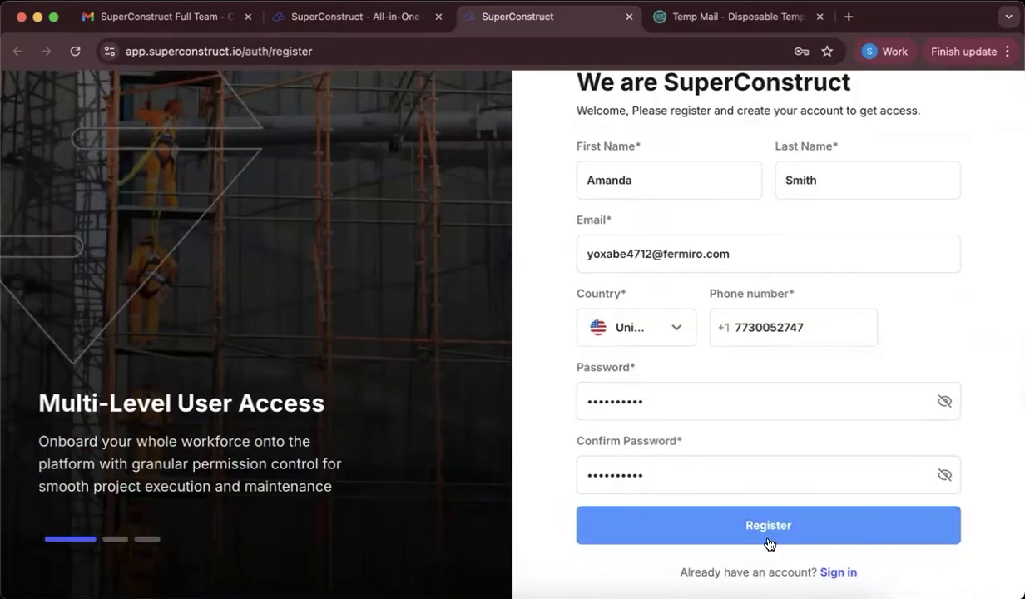
left_click(772, 529)
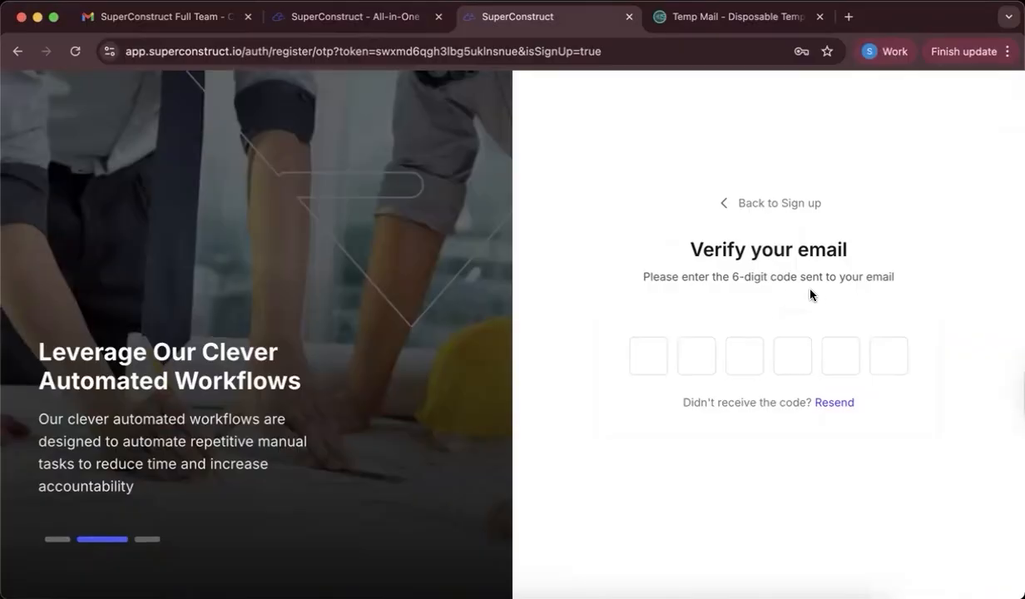
Step: Copy the verification code from the temporary mail inbox and enter it on the email verification page
left_click(716, 16)
left_click_drag(734, 265, 675, 259)
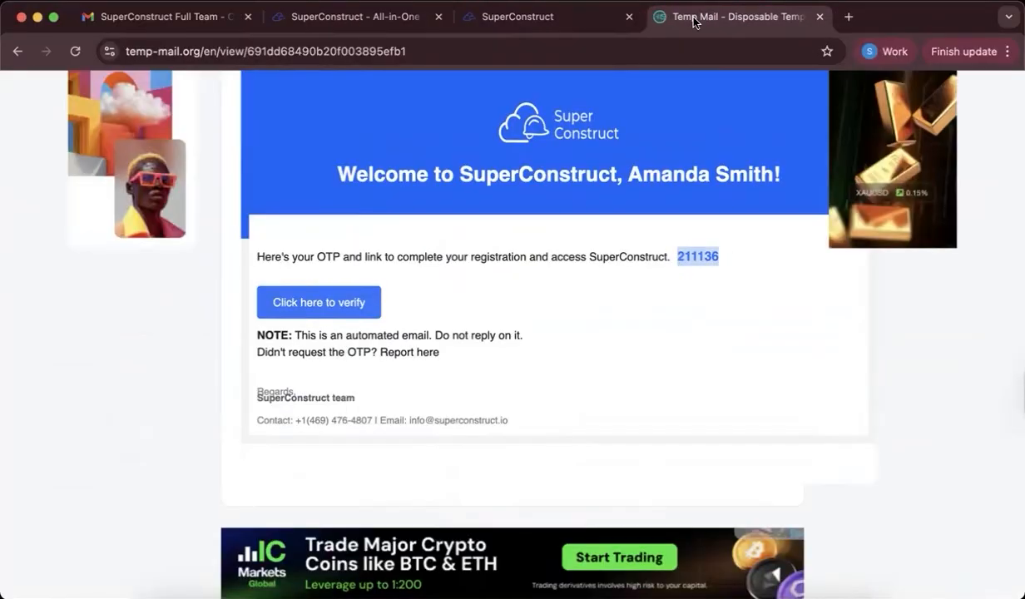
left_click(532, 23)
left_click(653, 359)
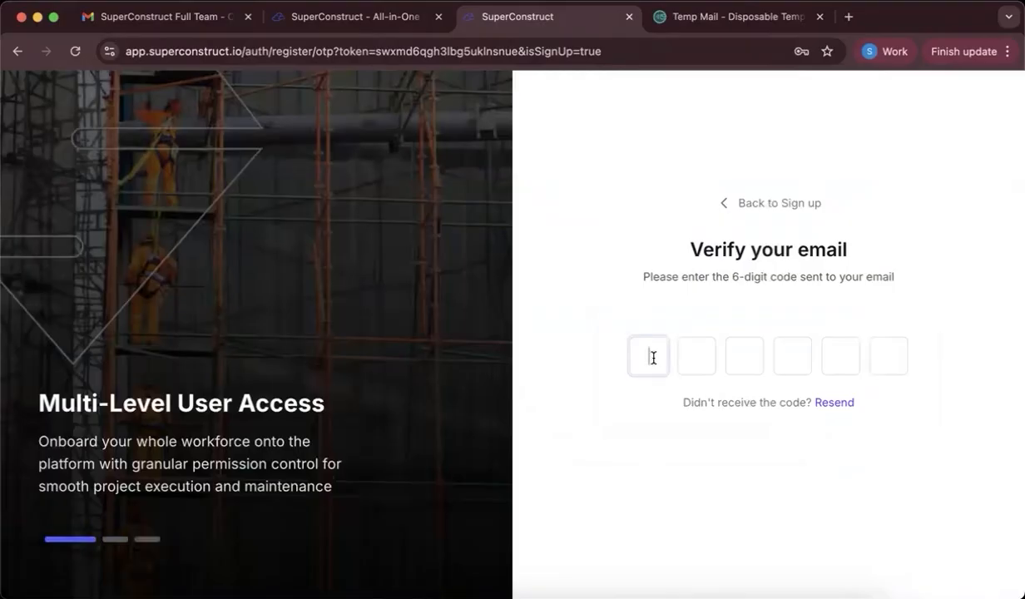
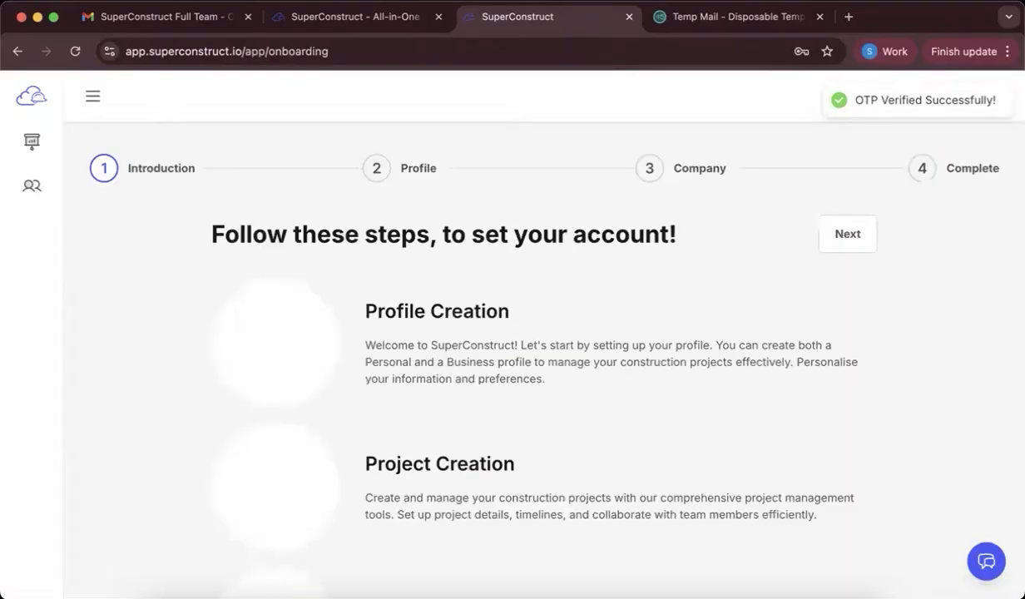
left_click_drag(852, 100, 992, 101)
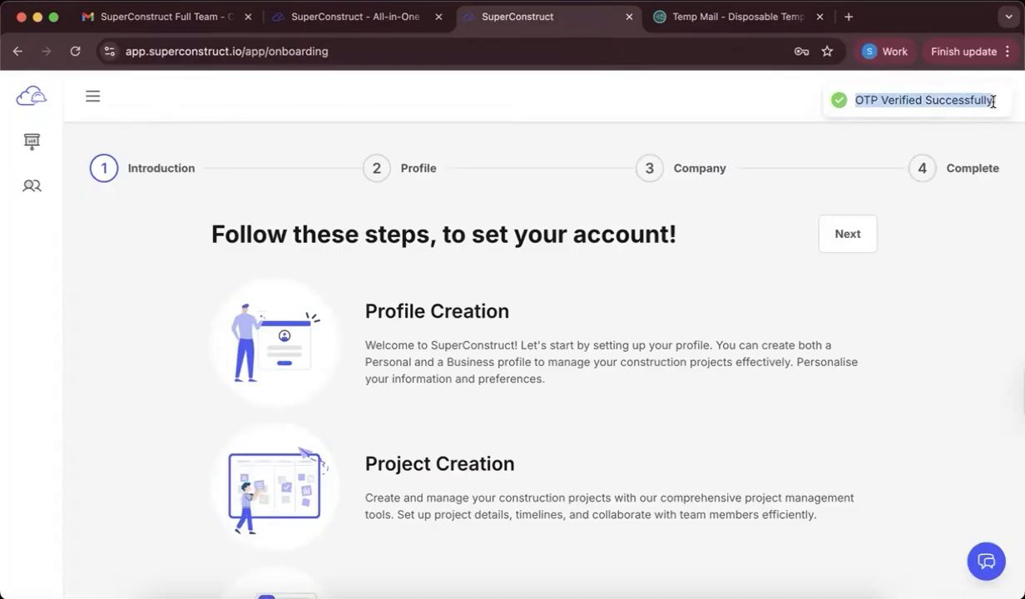
scroll(638, 350, "down", 3)
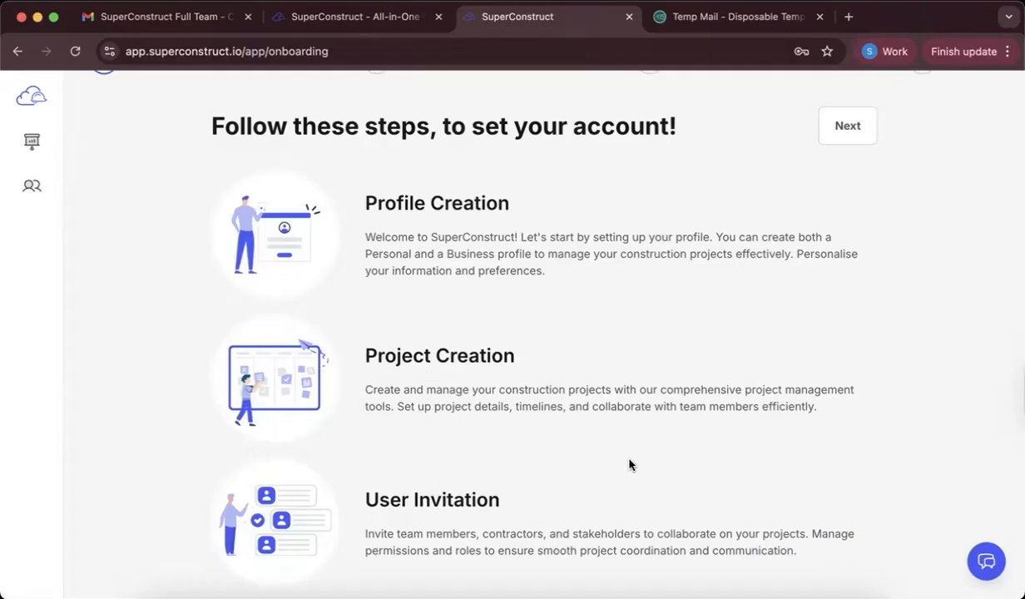
scroll(630, 465, "up", 3)
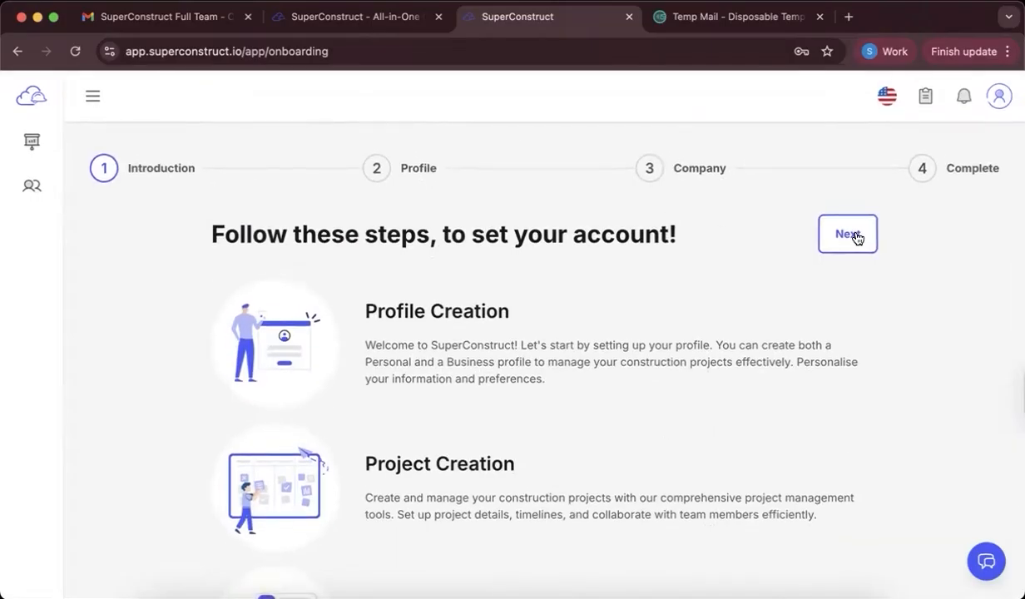
Step: Advance from the onboarding introduction to the profile step
left_click(849, 235)
scroll(416, 185, "down", 1)
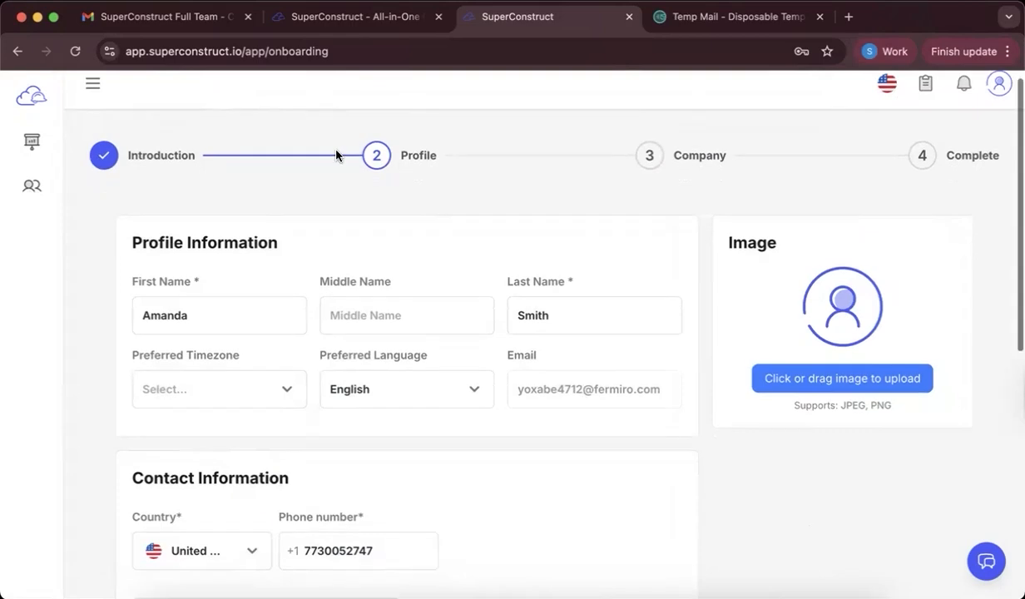
scroll(464, 208, "down", 3)
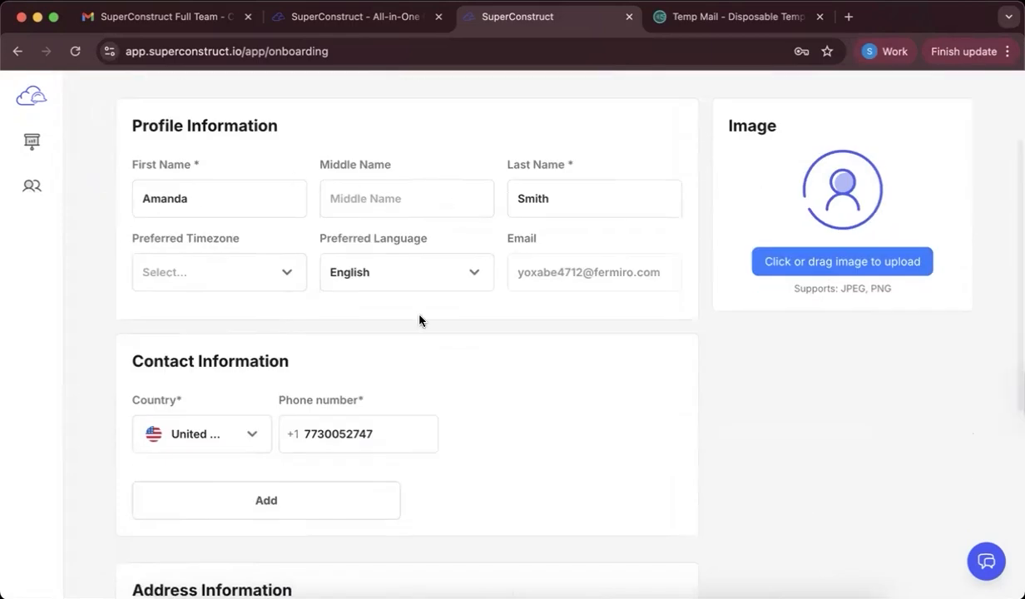
scroll(573, 332, "down", 6)
scroll(571, 332, "down", 3)
scroll(571, 332, "up", 10)
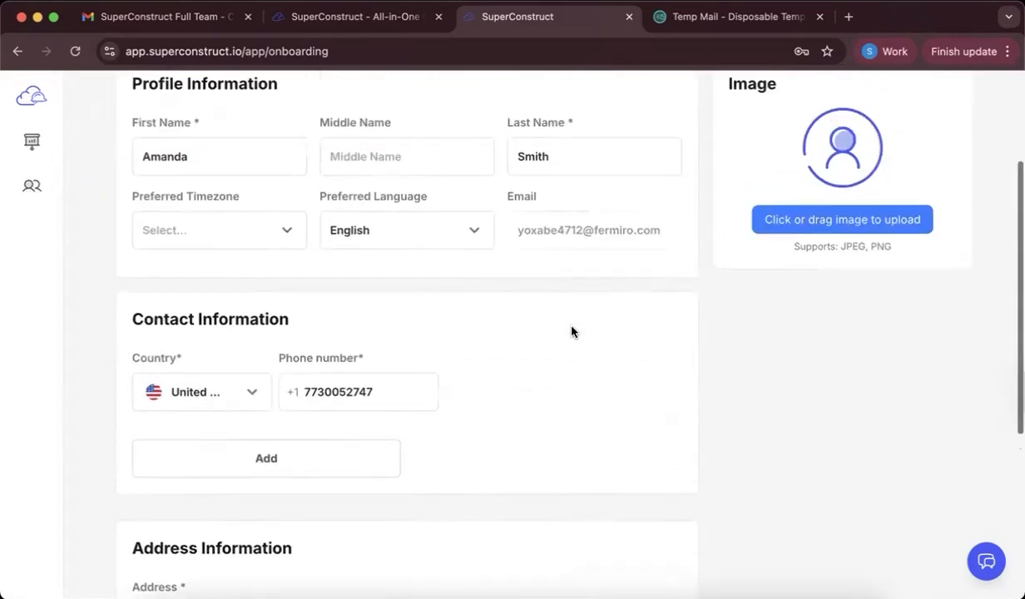
Step: Set the preferred timezone to America/New_York
left_click(206, 265)
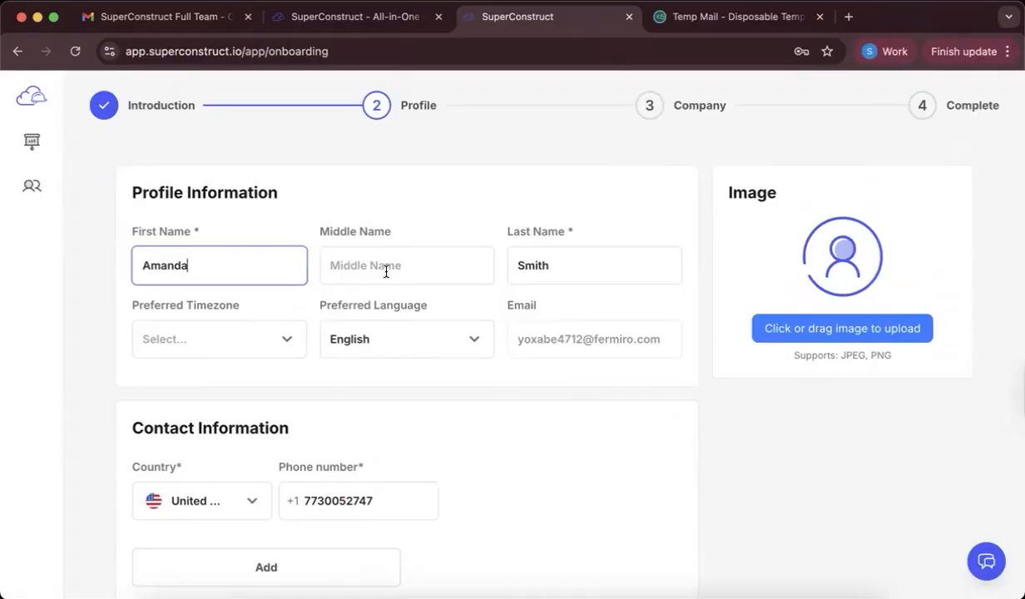
left_click(260, 338)
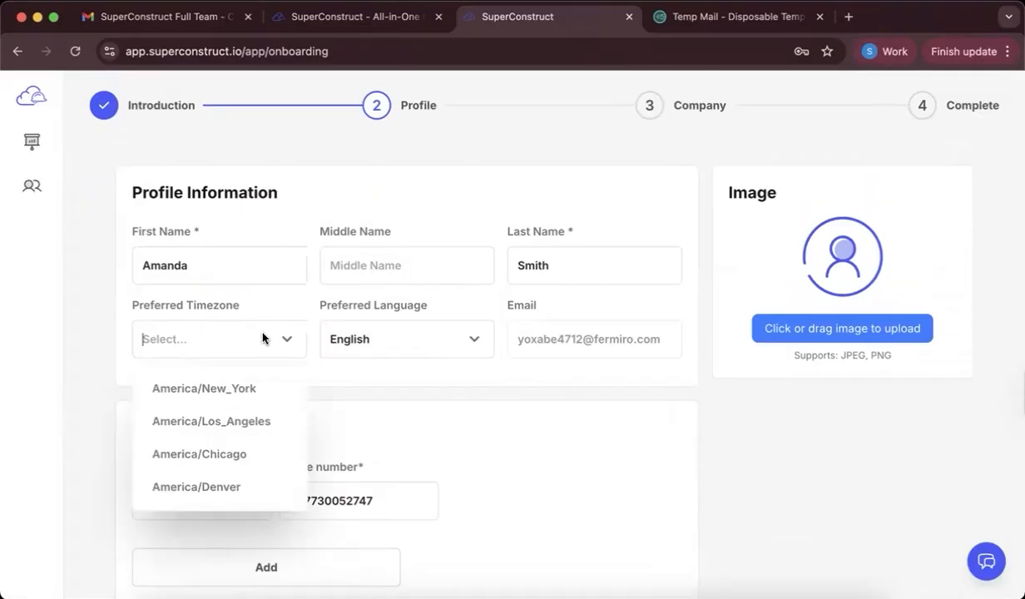
left_click(244, 390)
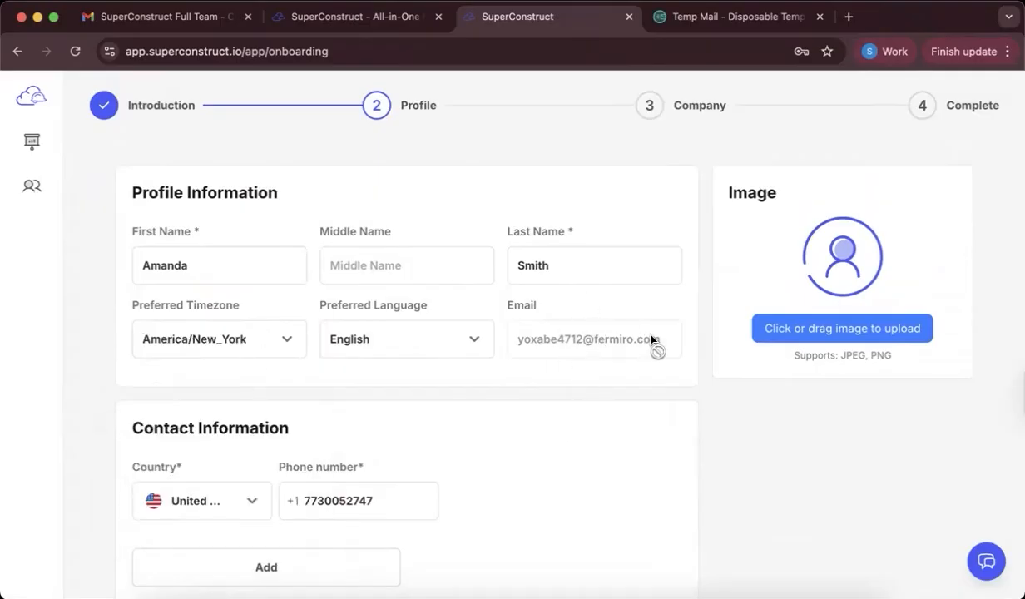
Step: Add a second phone number entry and delete it again
scroll(652, 339, "down", 5)
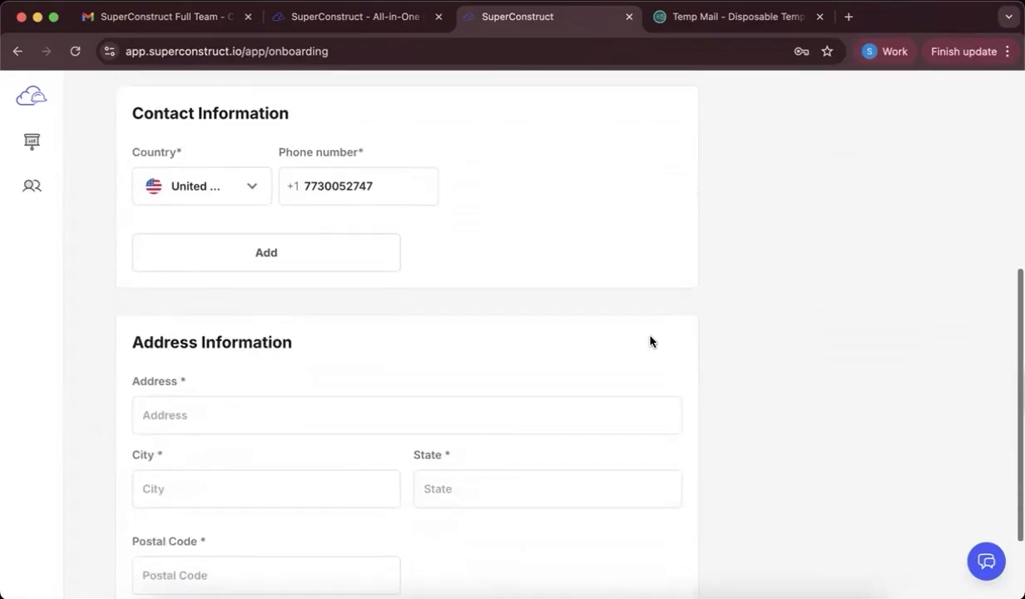
left_click(267, 255)
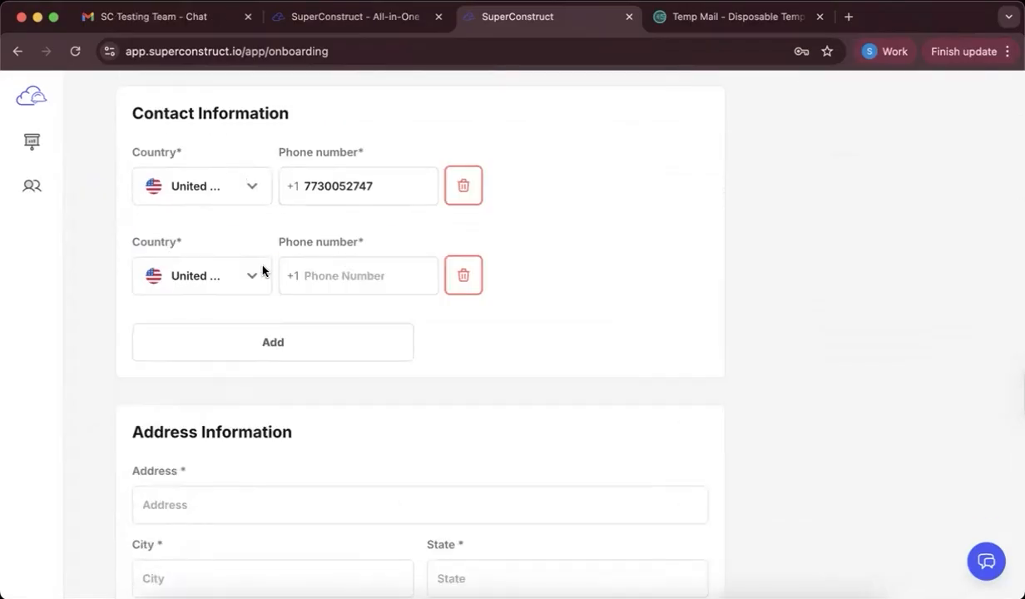
left_click(463, 275)
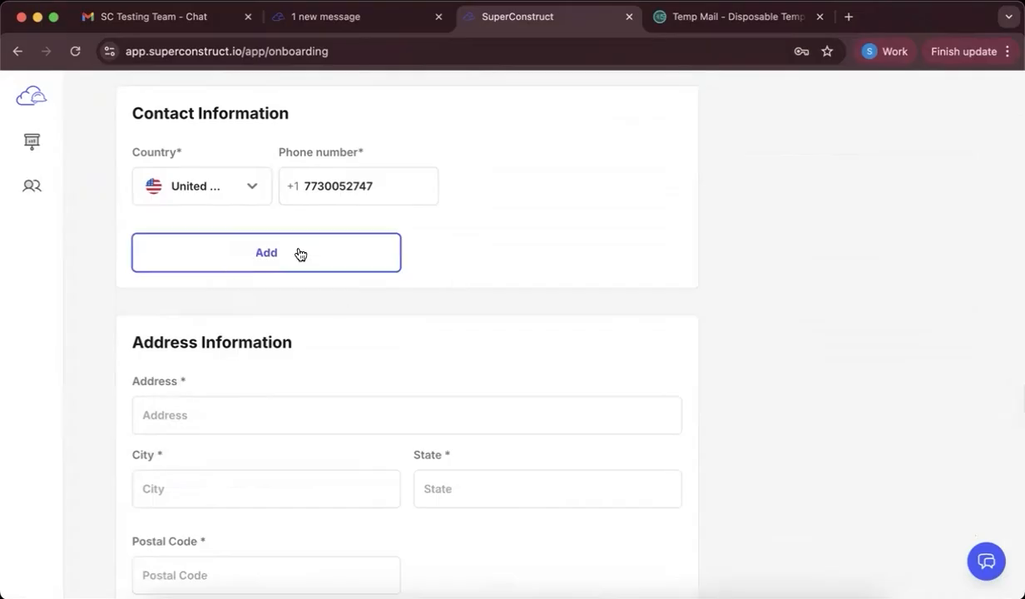
Step: Search the address field for florida and pick a suggested location to fill the address details
scroll(500, 215, "down", 3)
left_click(261, 309)
type("florida")
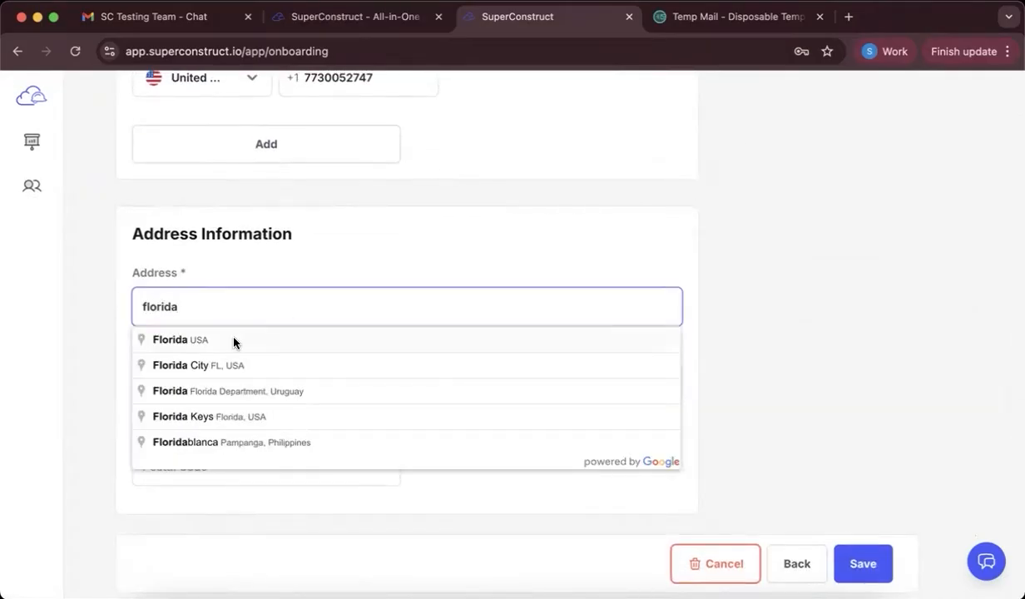
left_click(239, 392)
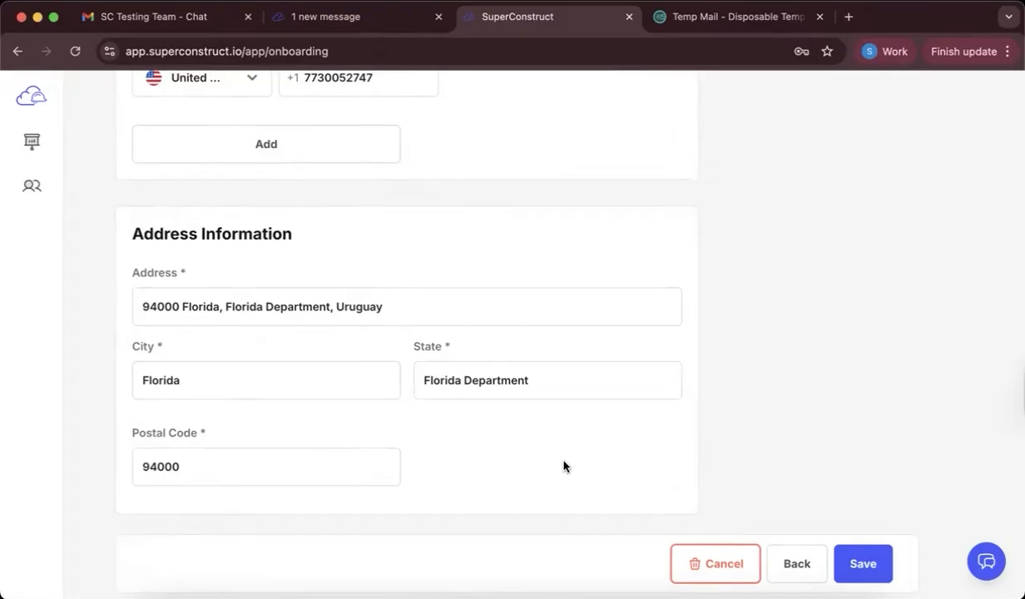
Step: Save the profile information to continue to the company step
scroll(751, 405, "up", 1)
scroll(752, 404, "up", 5)
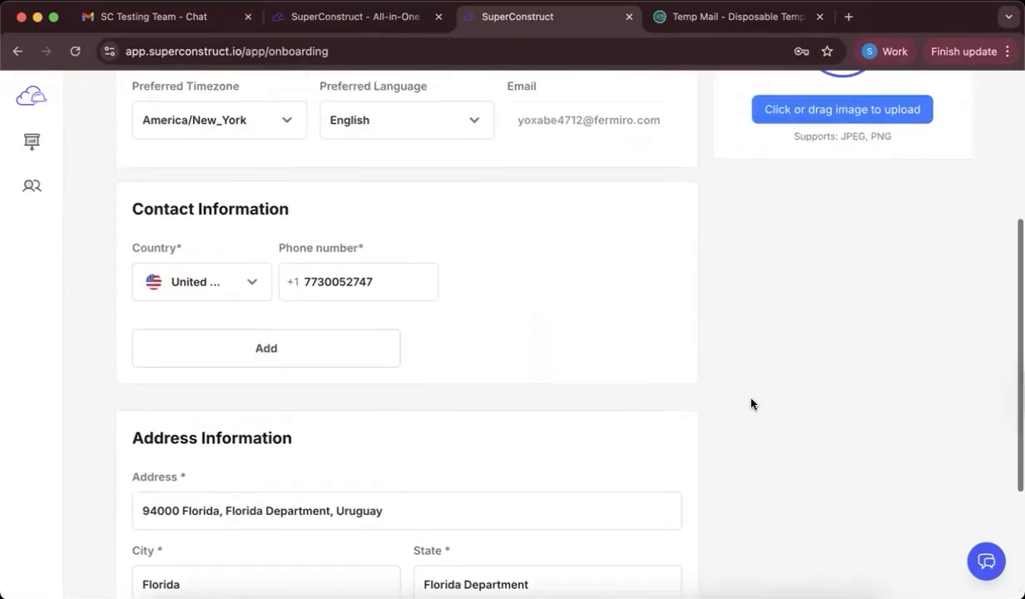
scroll(751, 404, "down", 6)
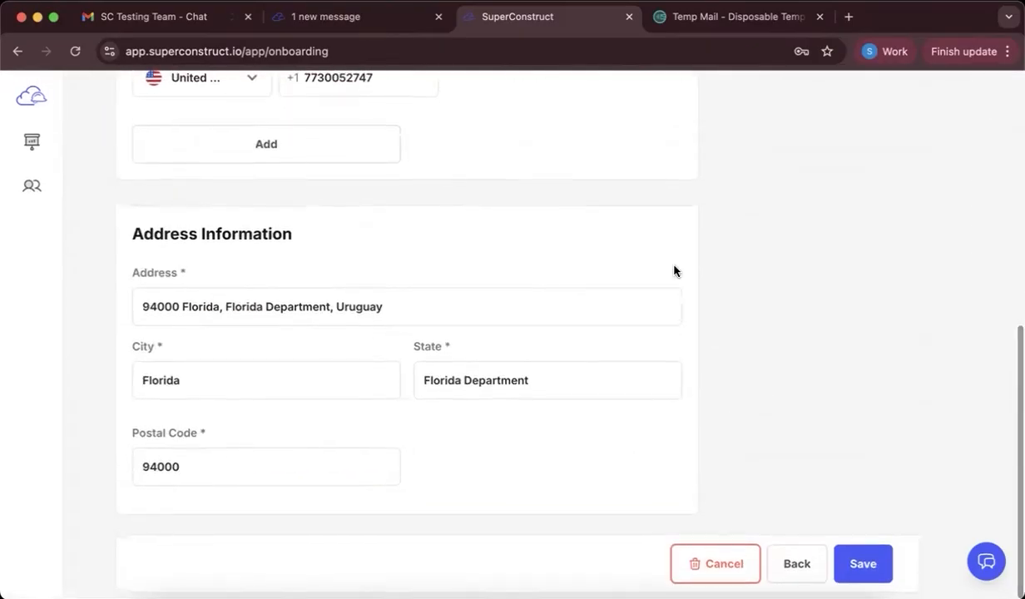
left_click(857, 562)
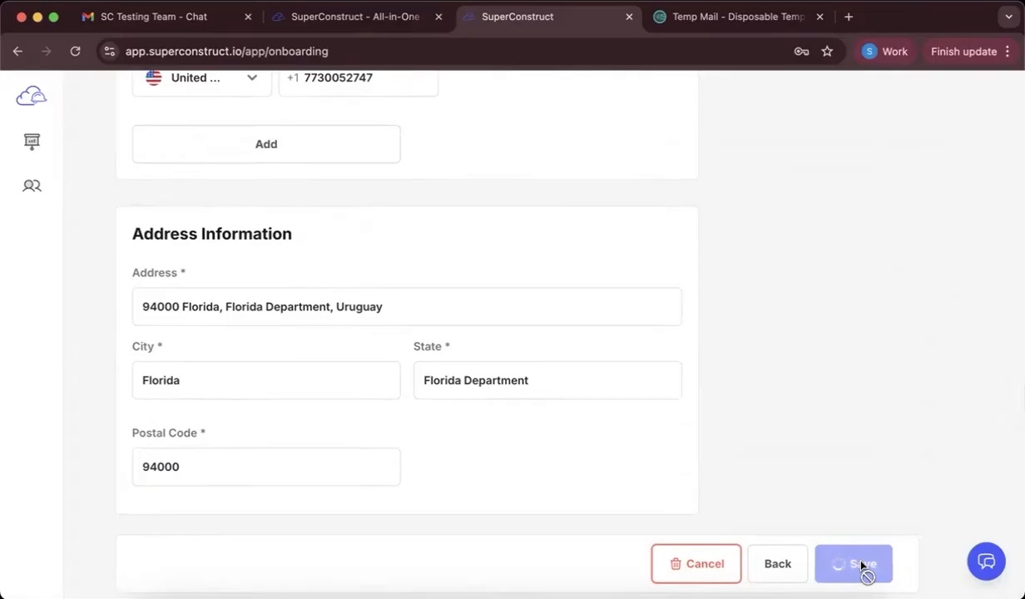
Step: Enter Amanda Constructionbs as the company name
left_click_drag(413, 123, 550, 133)
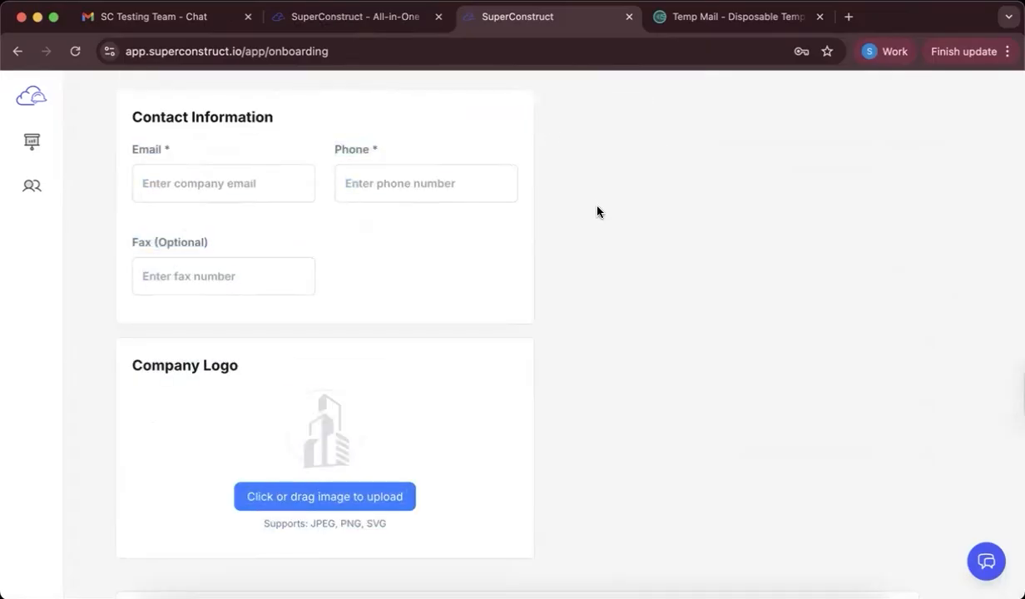
scroll(597, 211, "up", 6)
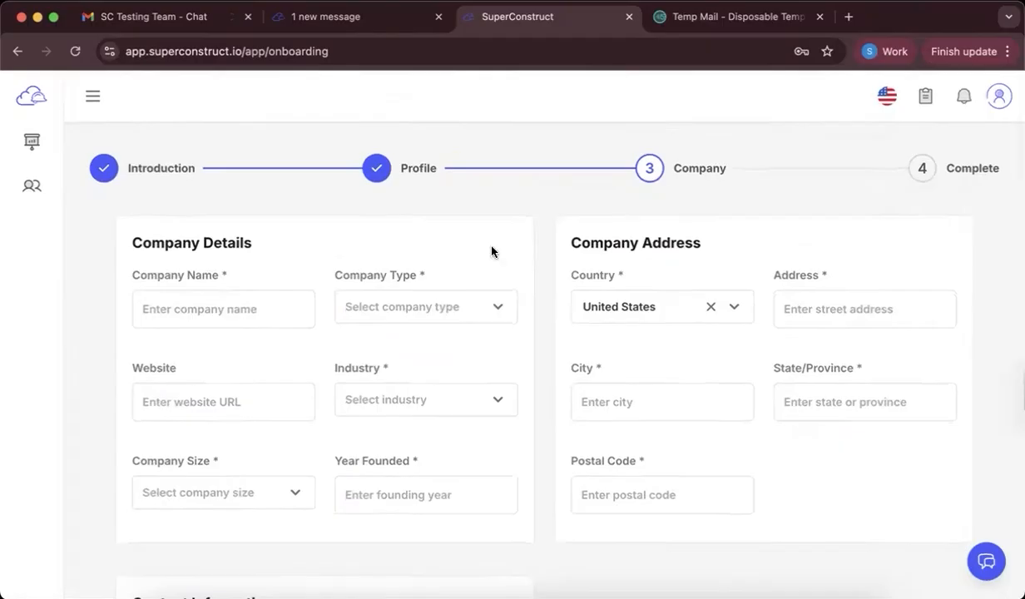
scroll(443, 226, "down", 3)
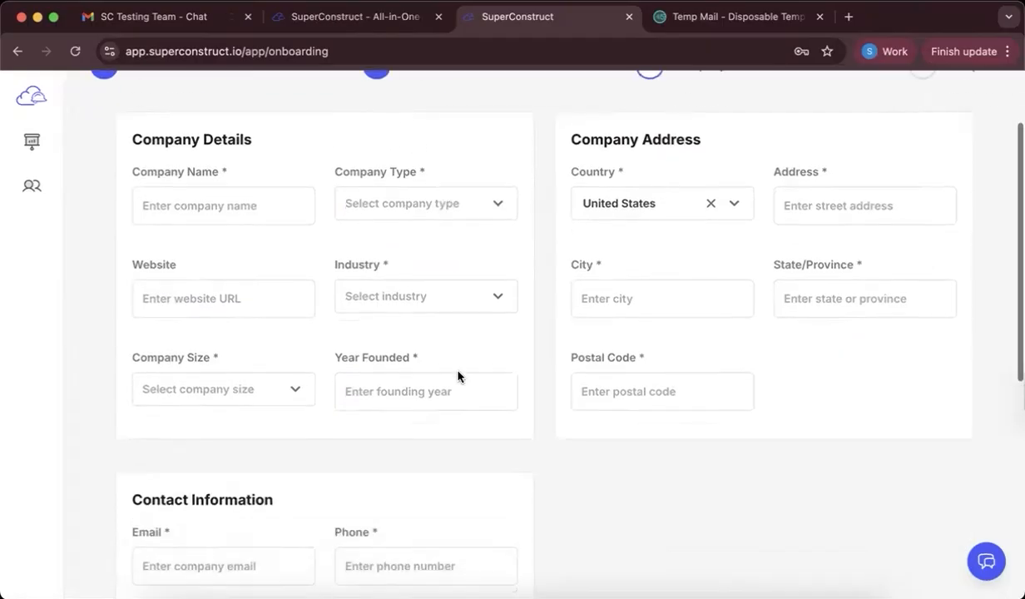
left_click(222, 204)
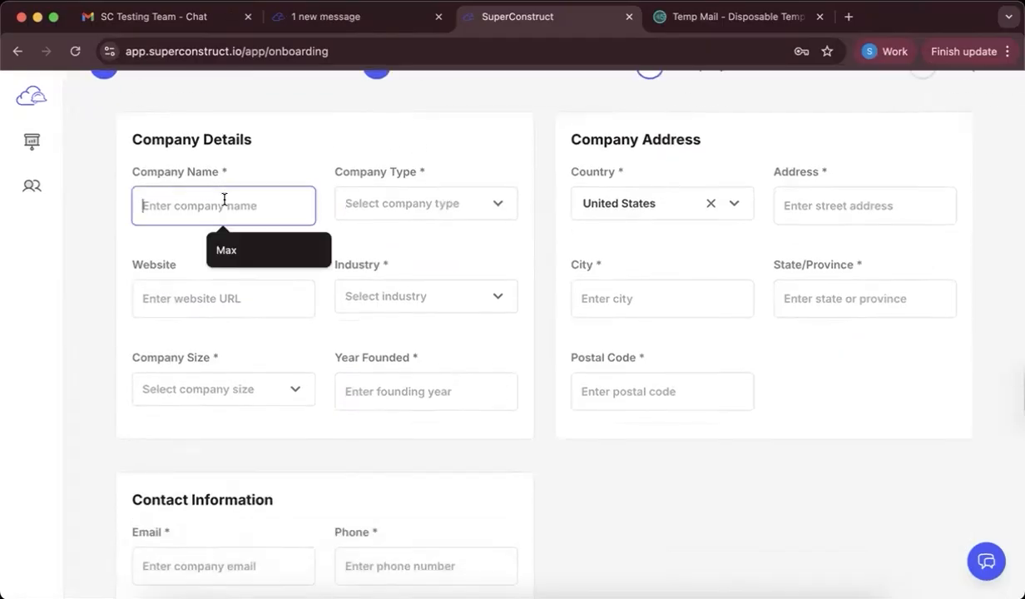
type("Amanda Constructionbs")
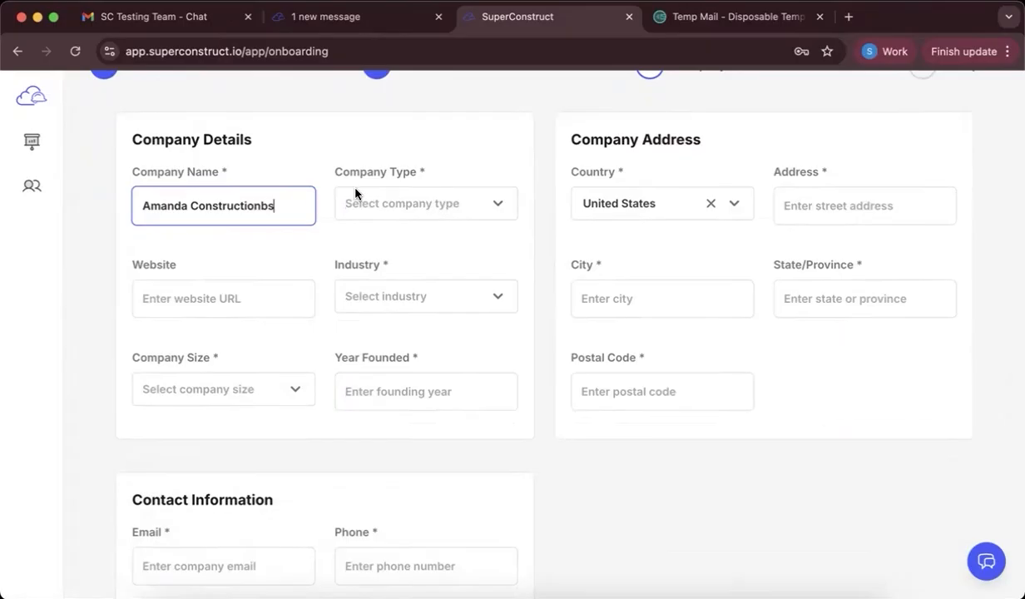
Step: Set the company type to Sole Proprietorship and the industry to Construction
left_click(374, 204)
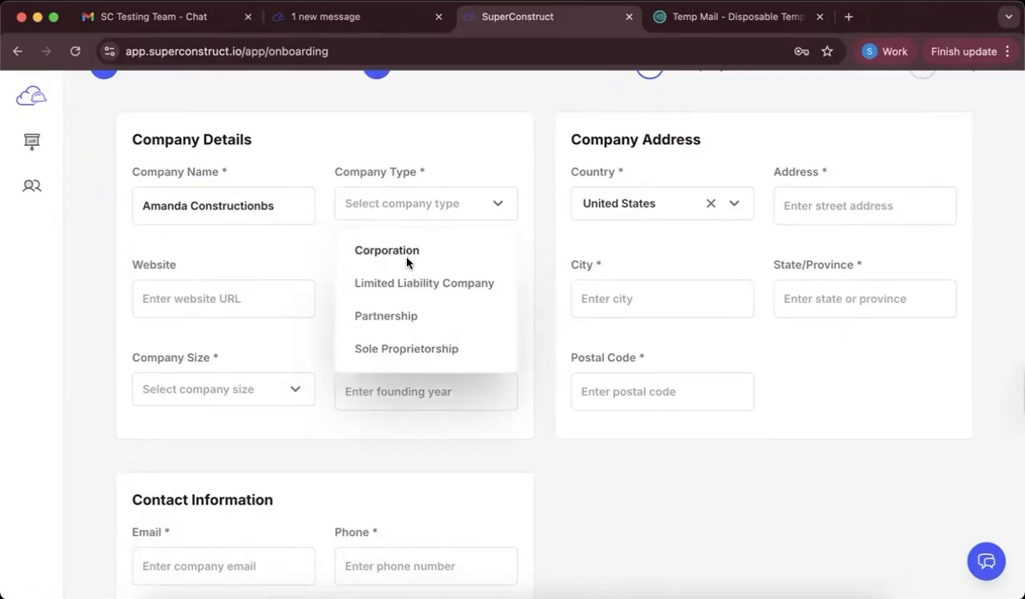
left_click(403, 351)
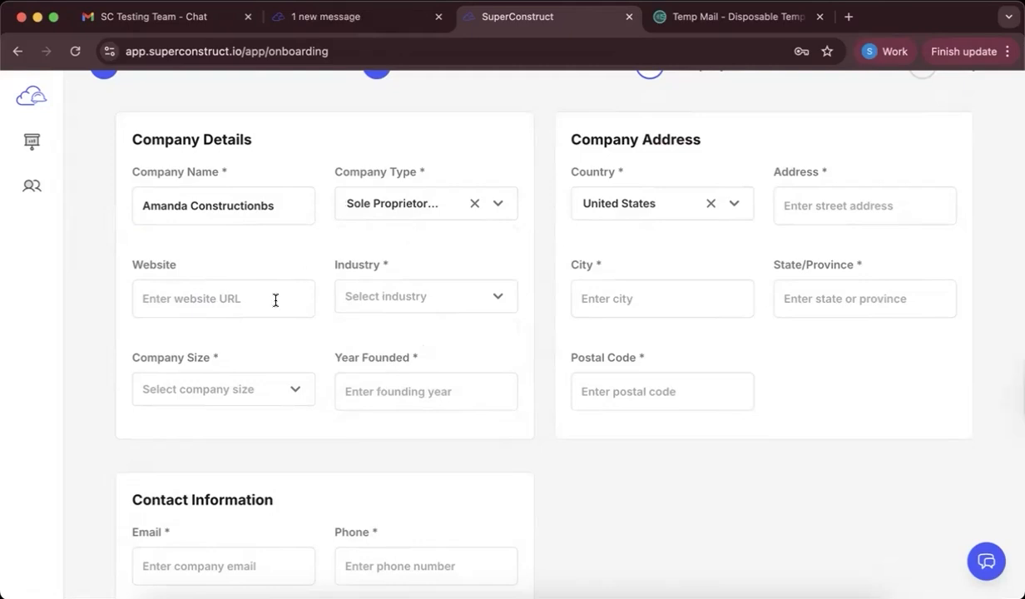
left_click(400, 300)
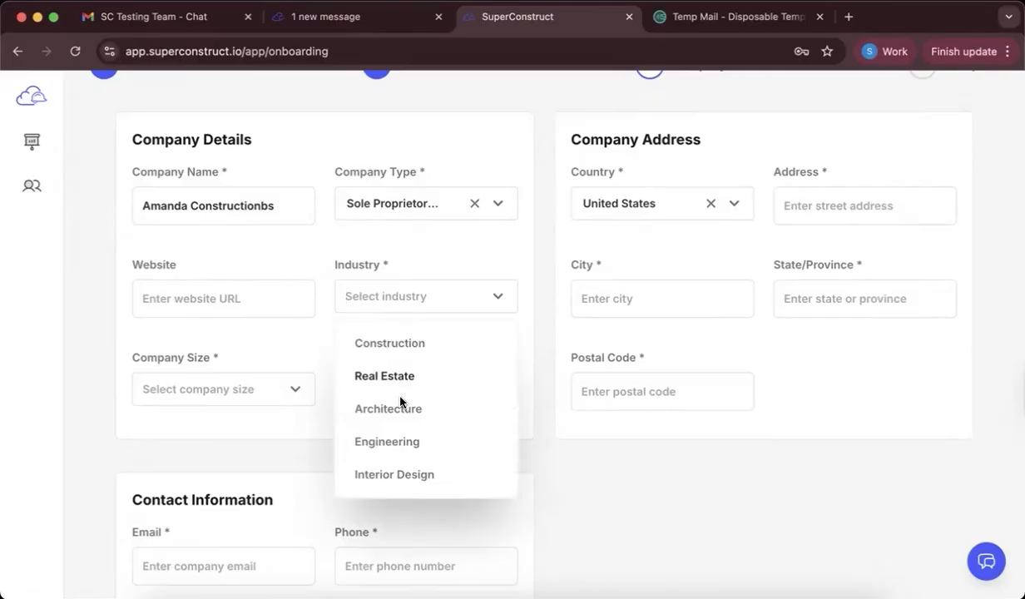
left_click(401, 340)
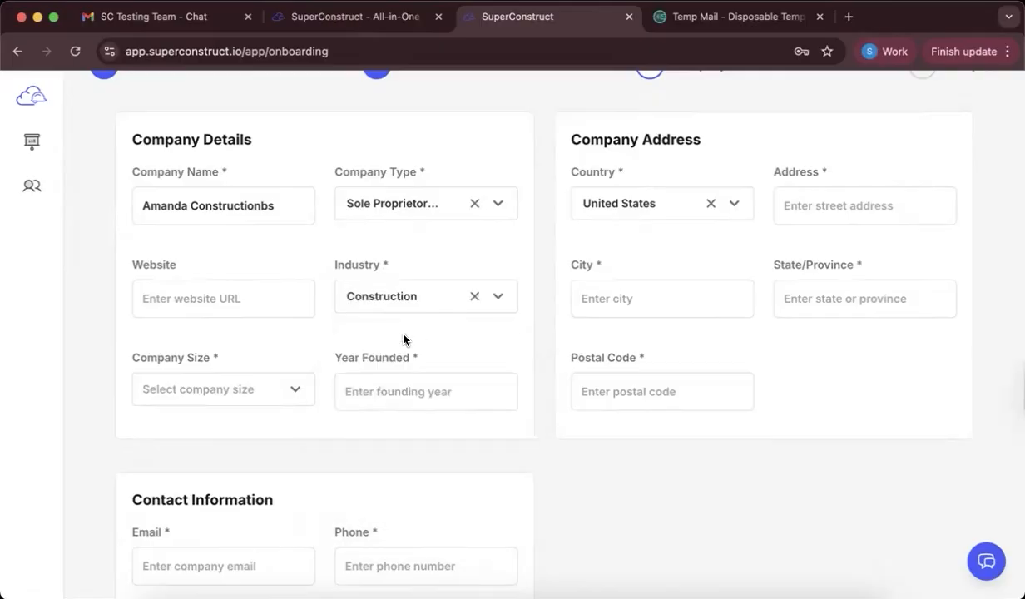
Step: Set the company size to 1-10 employees and the year founded to 2001
left_click(280, 381)
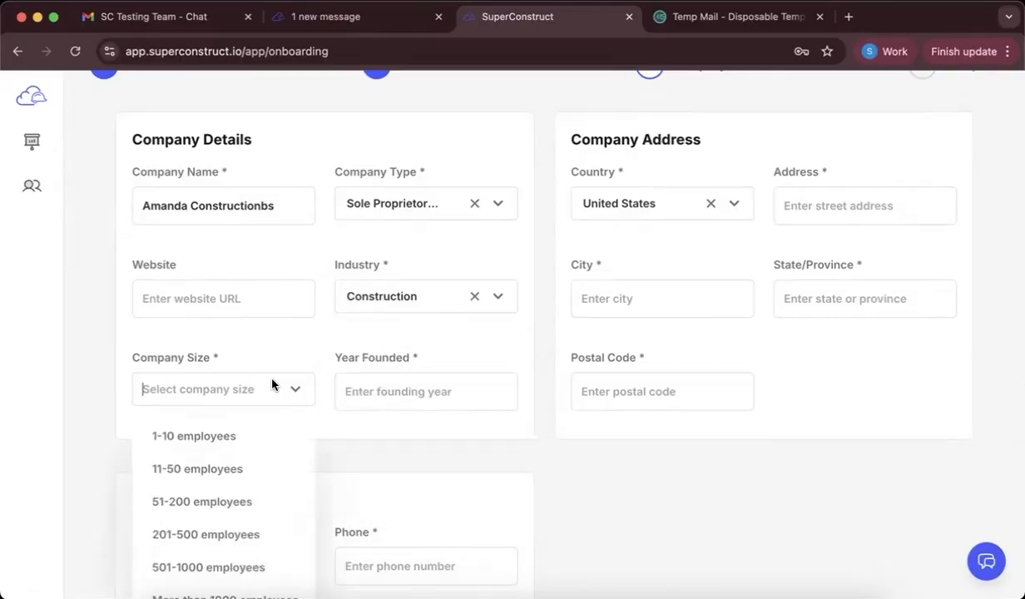
left_click(258, 433)
left_click(446, 396)
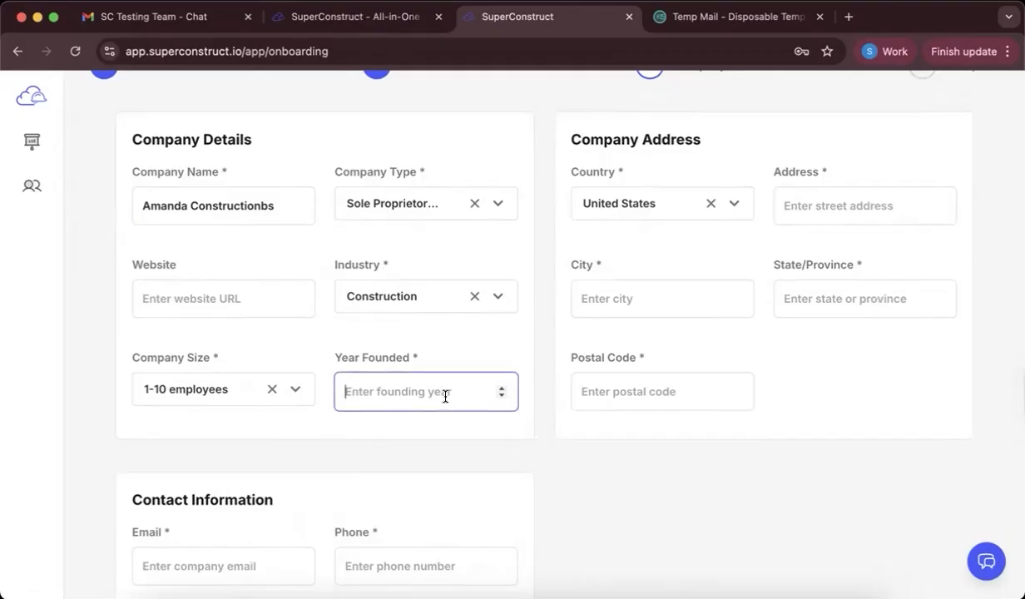
type("2001")
left_click(313, 345)
scroll(314, 345, "down", 4)
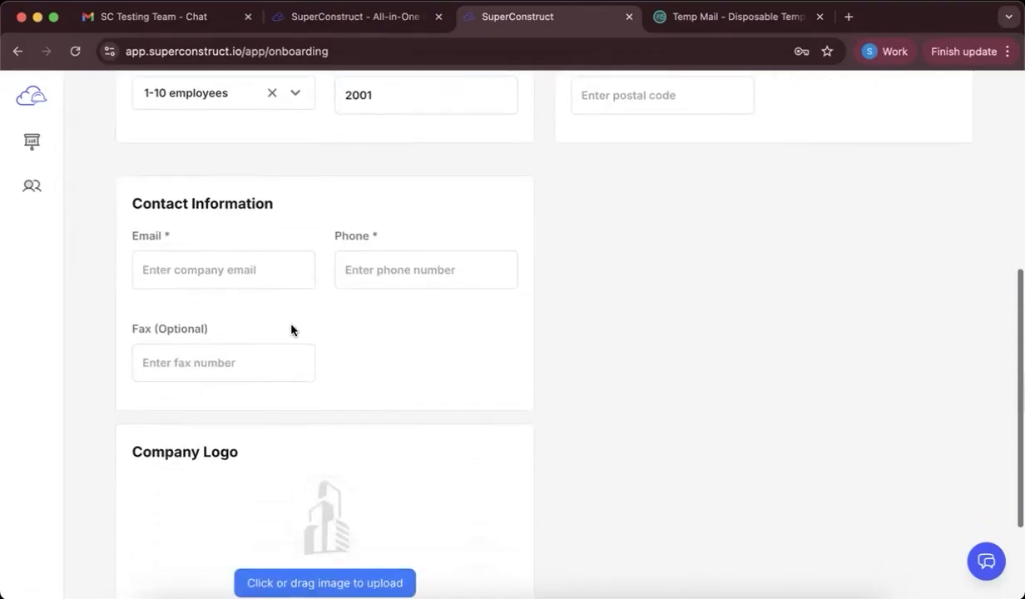
Step: Fill in the company contact email from the saved suggestion and enter the company phone number
left_click(213, 270)
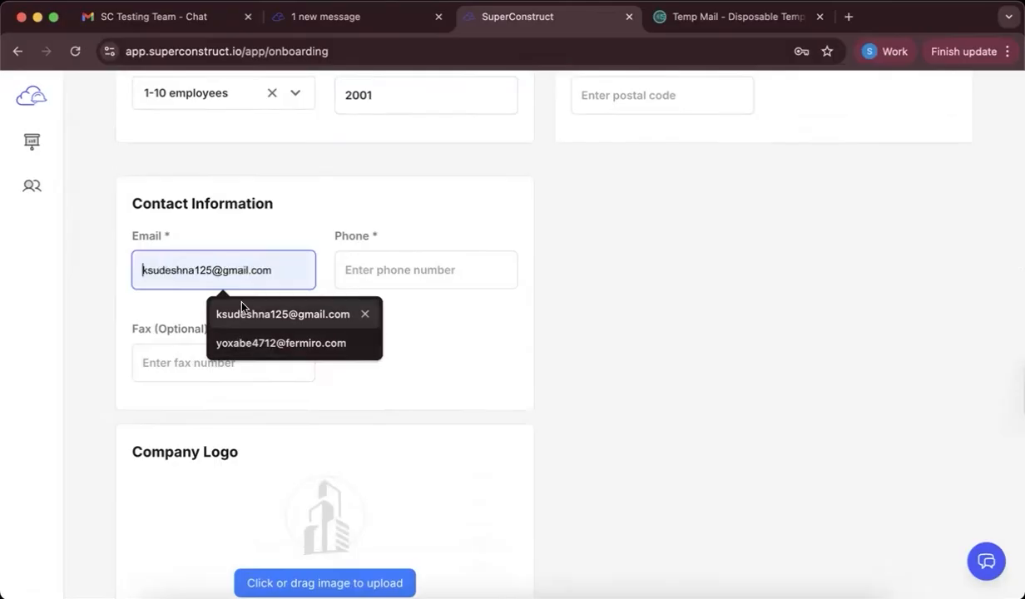
left_click(242, 314)
key("Tab")
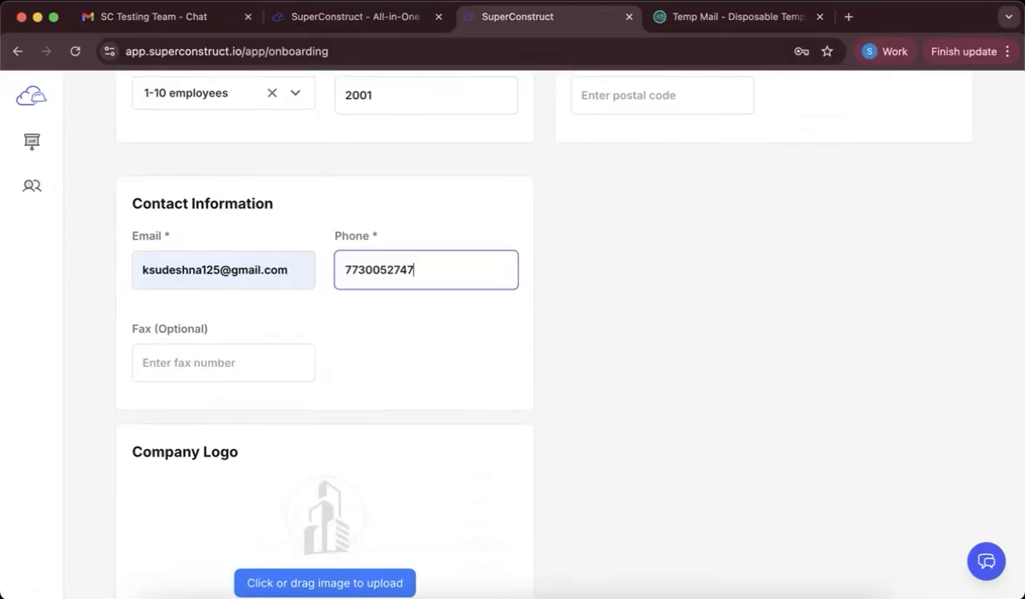
left_click(378, 314)
scroll(396, 385, "down", 3)
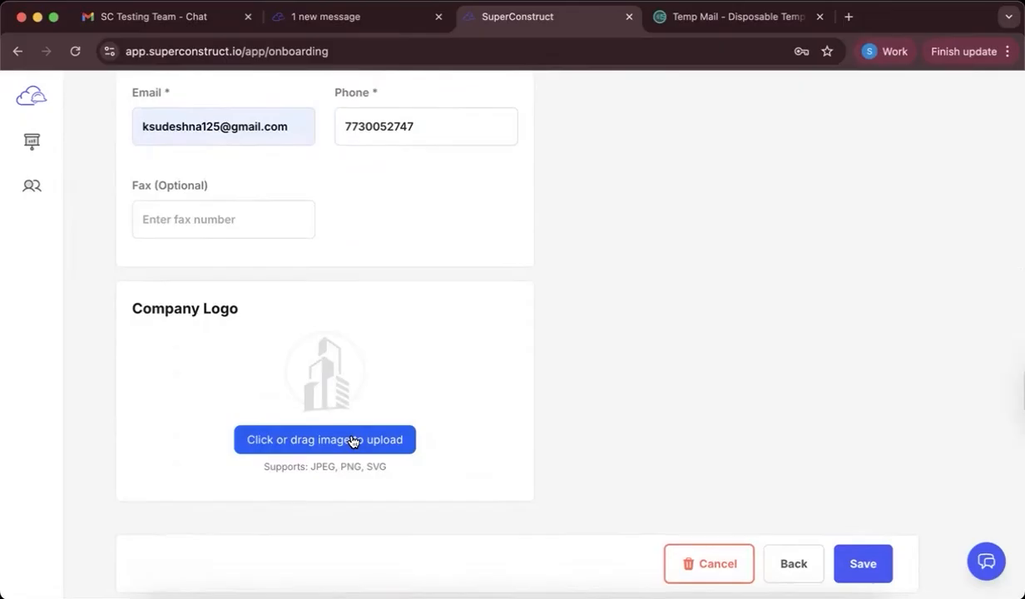
Step: Open the company logo upload and cancel the file selection
left_click(317, 449)
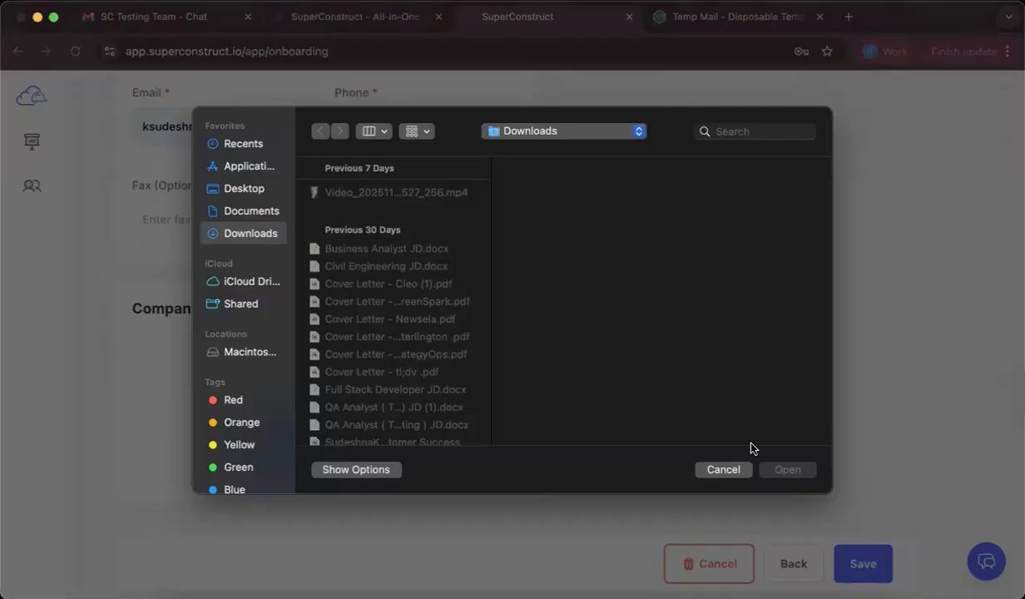
left_click(723, 469)
Step: Search the company address field for florida and pick a suggested location to fill the address details
scroll(524, 387, "up", 6)
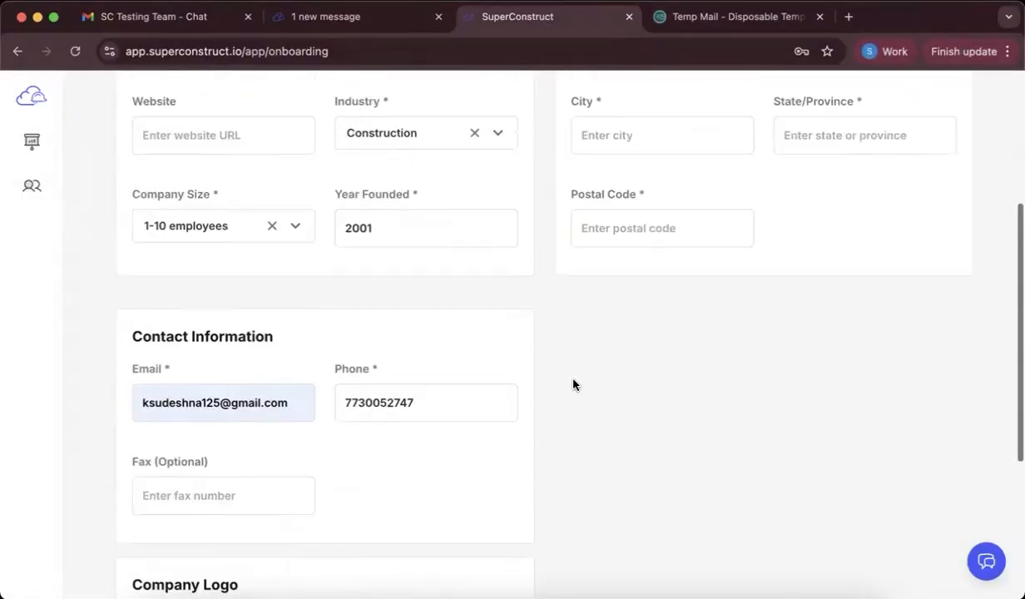
scroll(573, 385, "up", 5)
left_click(811, 310)
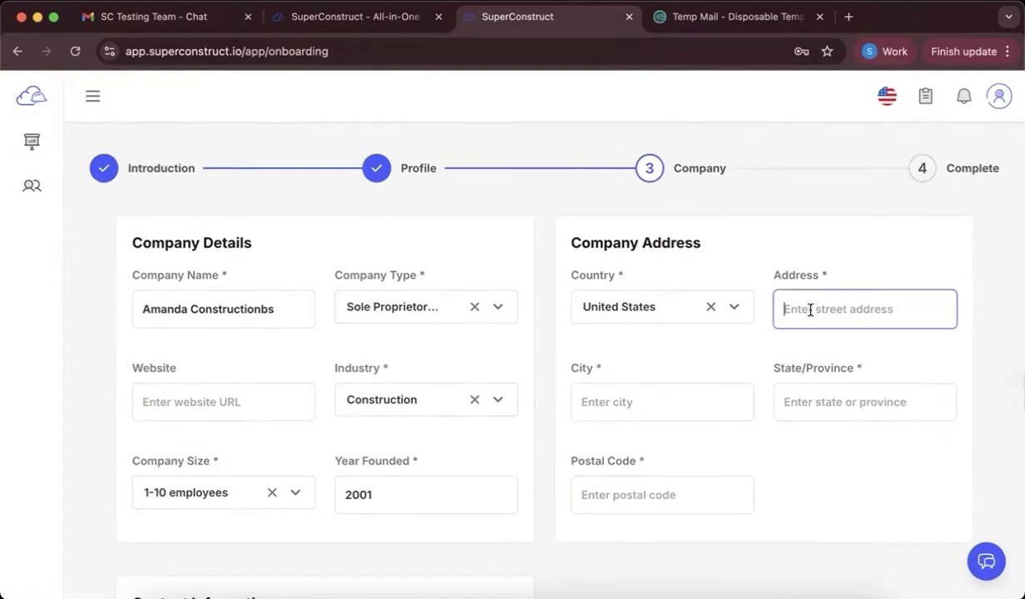
type("florida")
left_click(788, 387)
left_click(767, 467)
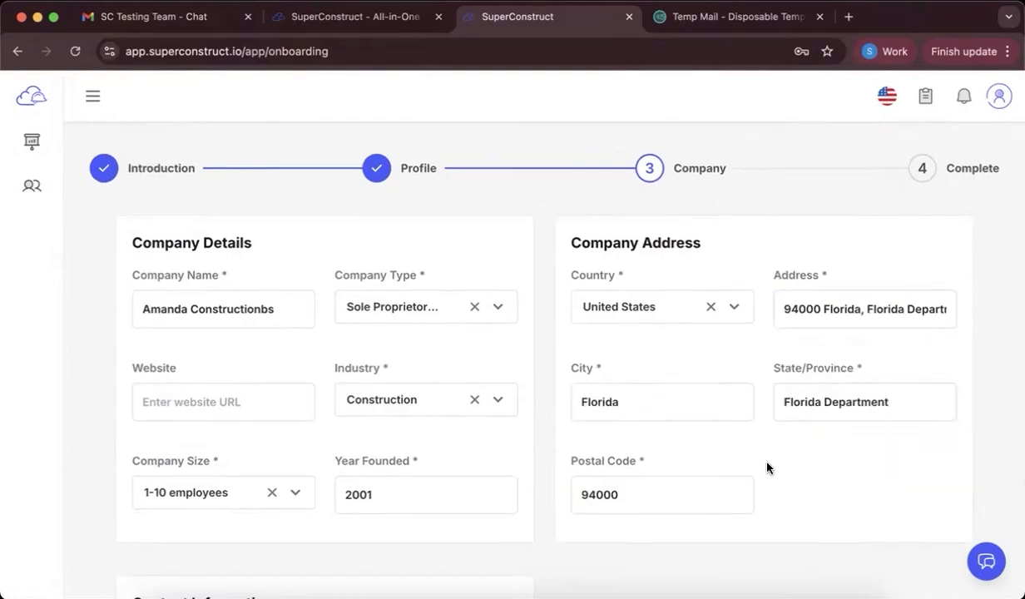
Step: Save the company details to continue to the final onboarding step
scroll(767, 468, "down", 10)
left_click(858, 572)
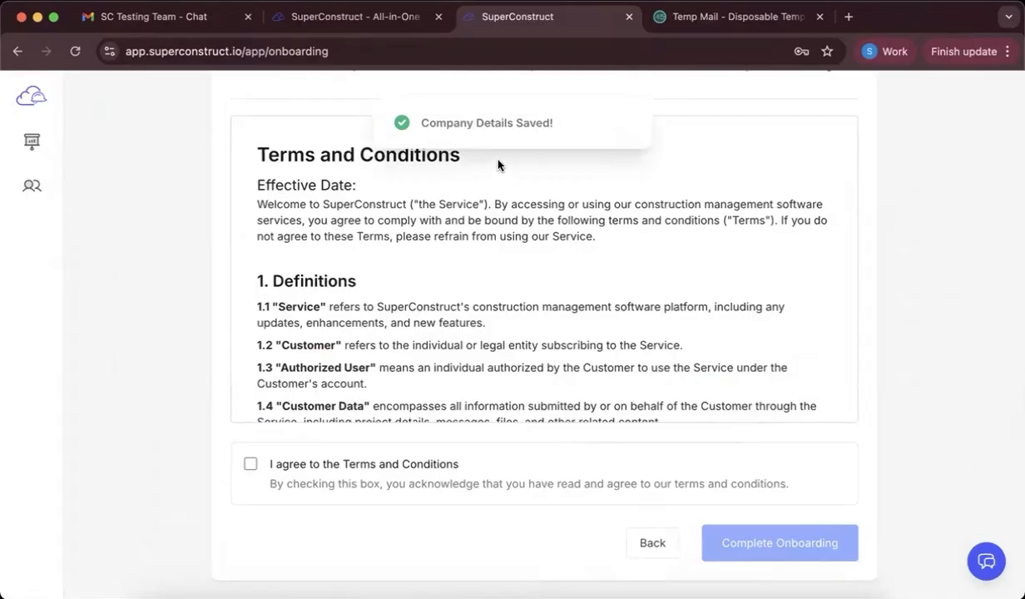
Step: Accept the terms and conditions and complete the onboarding
scroll(536, 312, "up", 5)
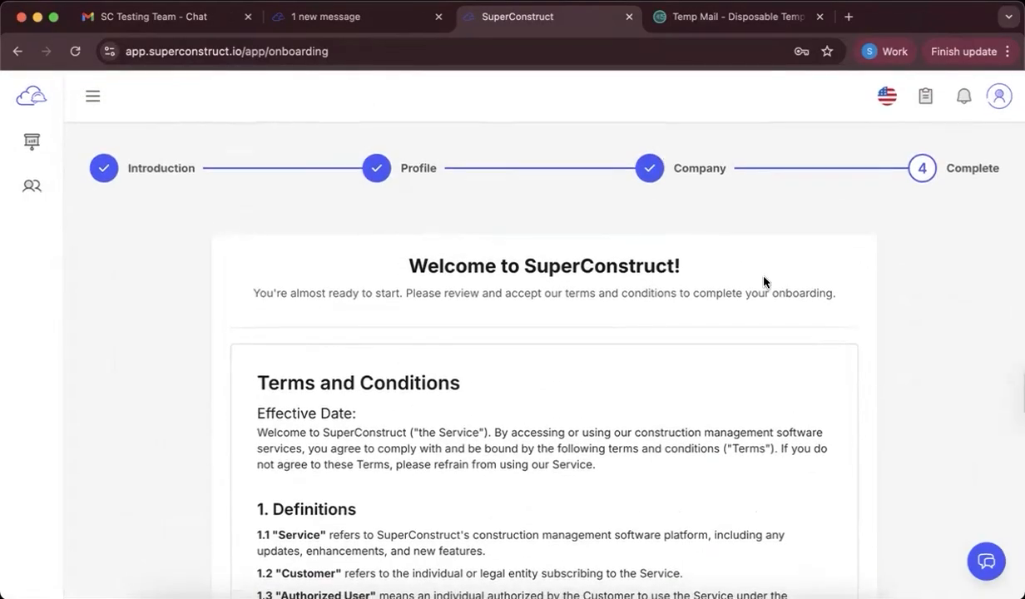
scroll(764, 282, "down", 5)
scroll(556, 289, "down", 5)
scroll(432, 348, "down", 3)
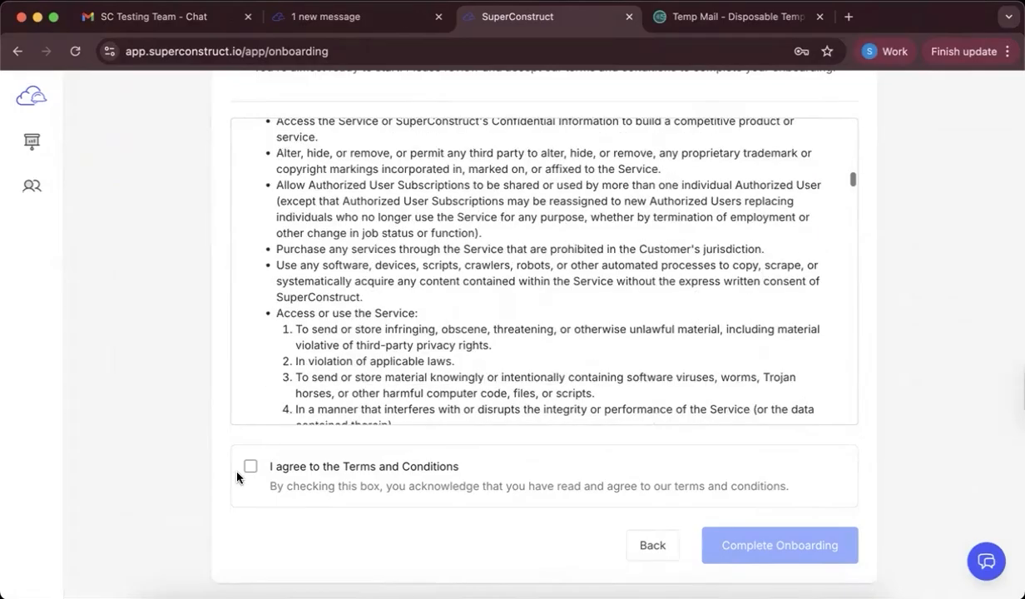
left_click(250, 467)
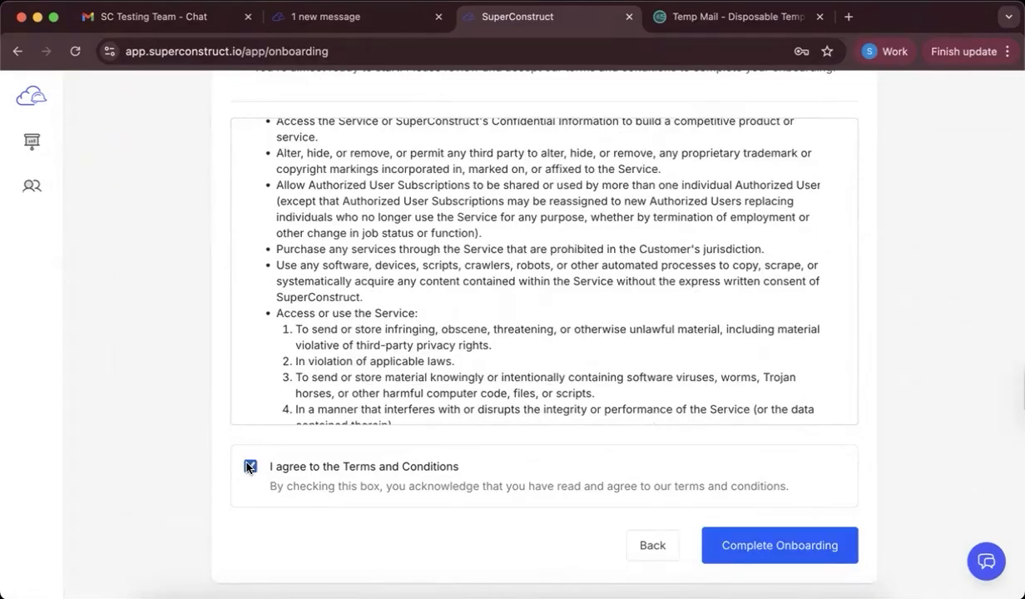
left_click(791, 553)
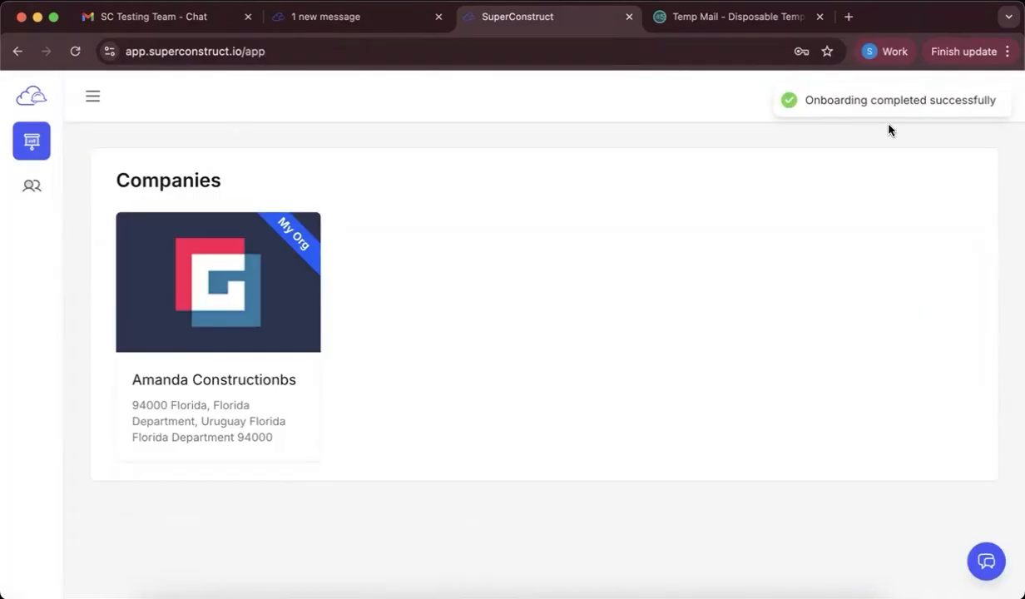
Step: Open the Amanda Constructionbs company to reach its projects page
left_click_drag(804, 99, 977, 98)
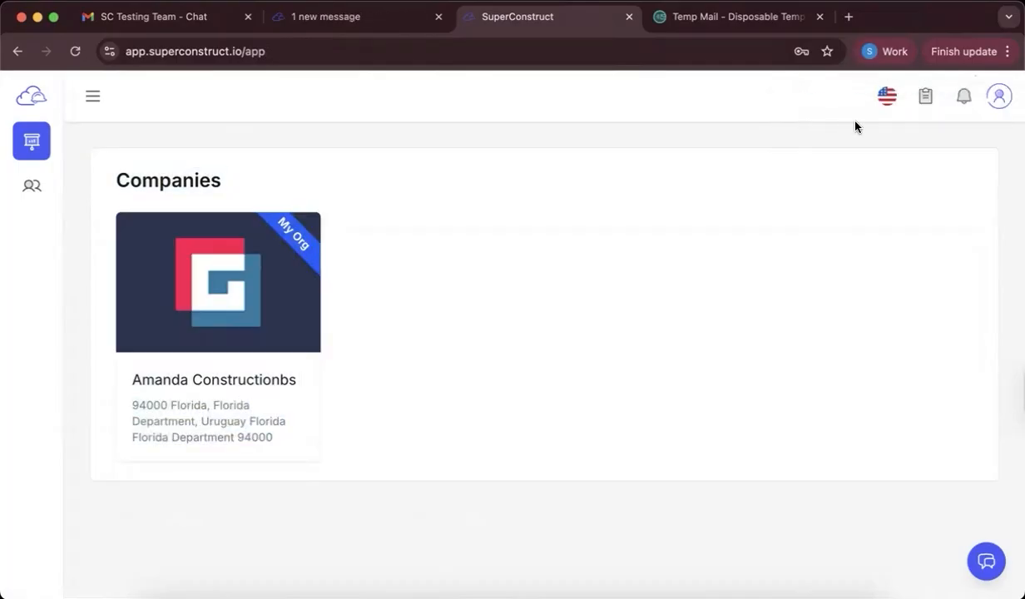
left_click(241, 372)
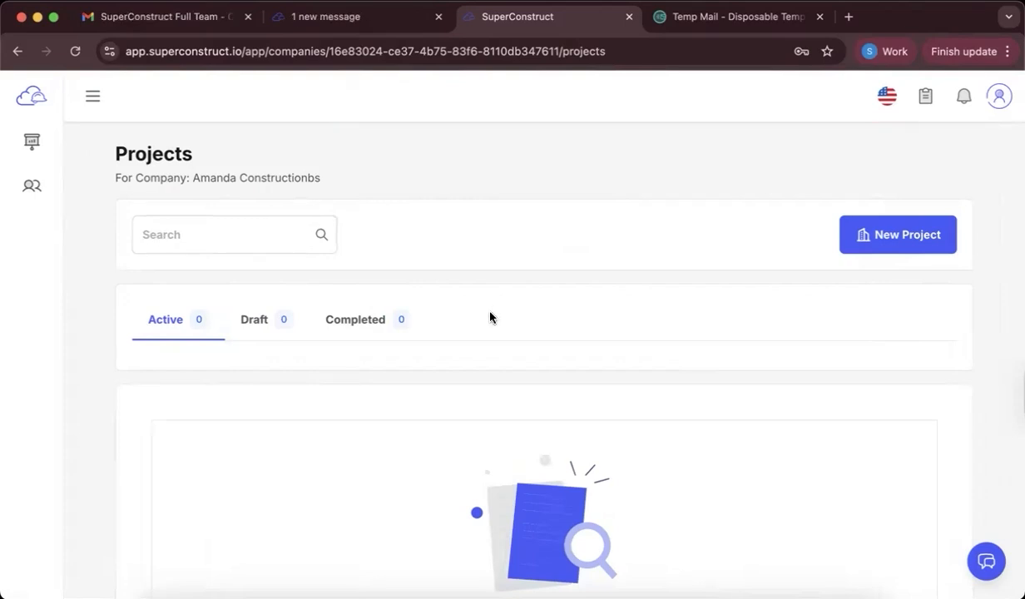
Step: Start a new project and set its project type to Residential
scroll(488, 318, "down", 3)
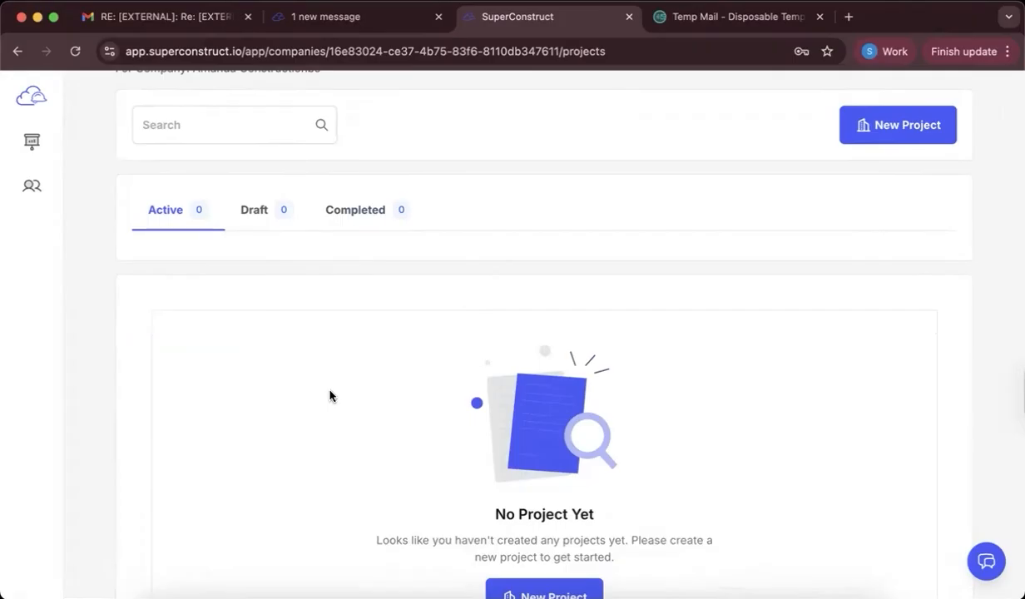
scroll(449, 332, "up", 3)
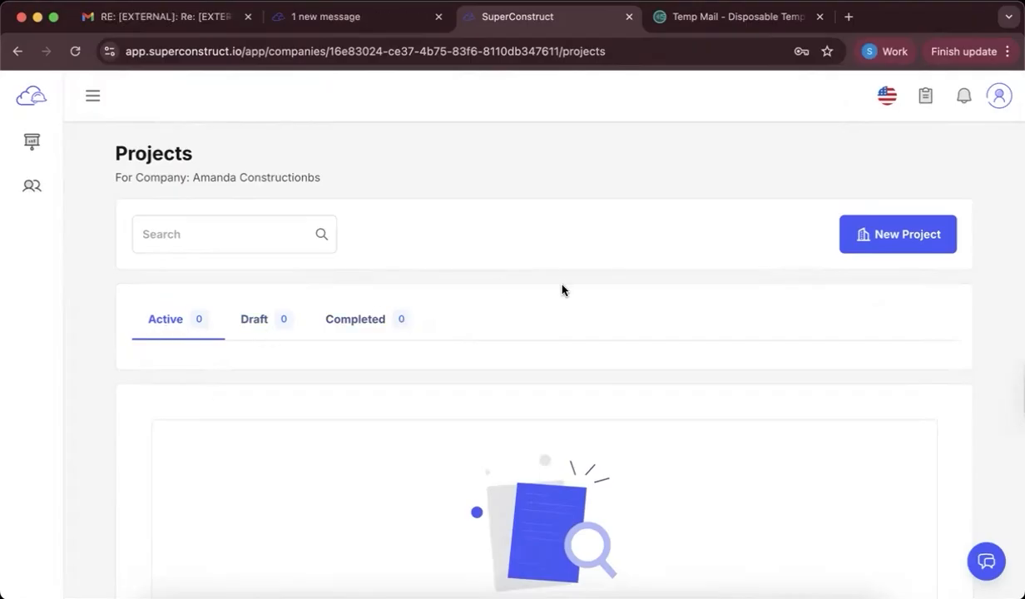
scroll(610, 347, "down", 3)
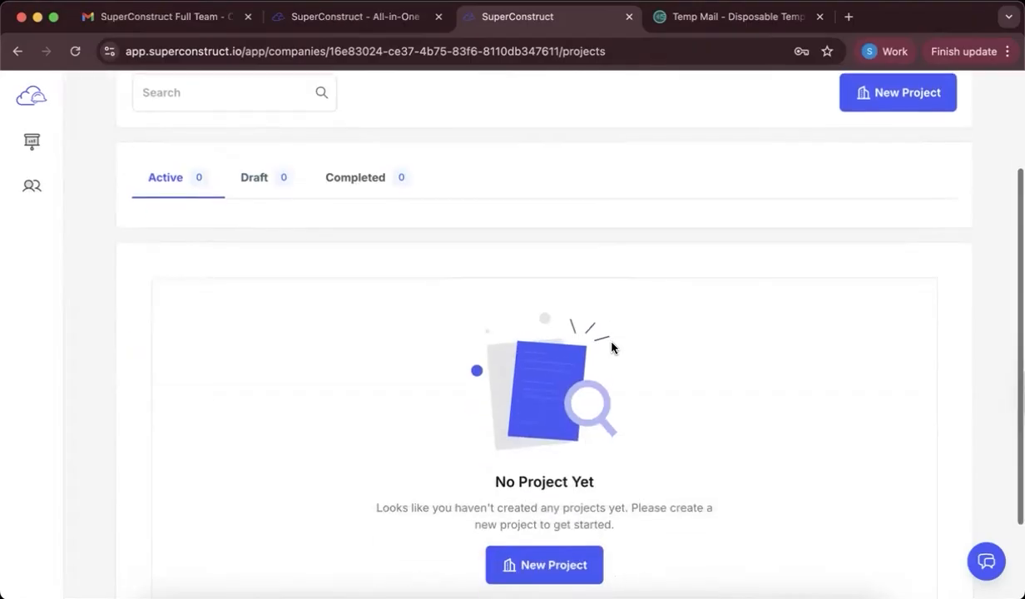
scroll(611, 348, "up", 3)
scroll(613, 356, "down", 3)
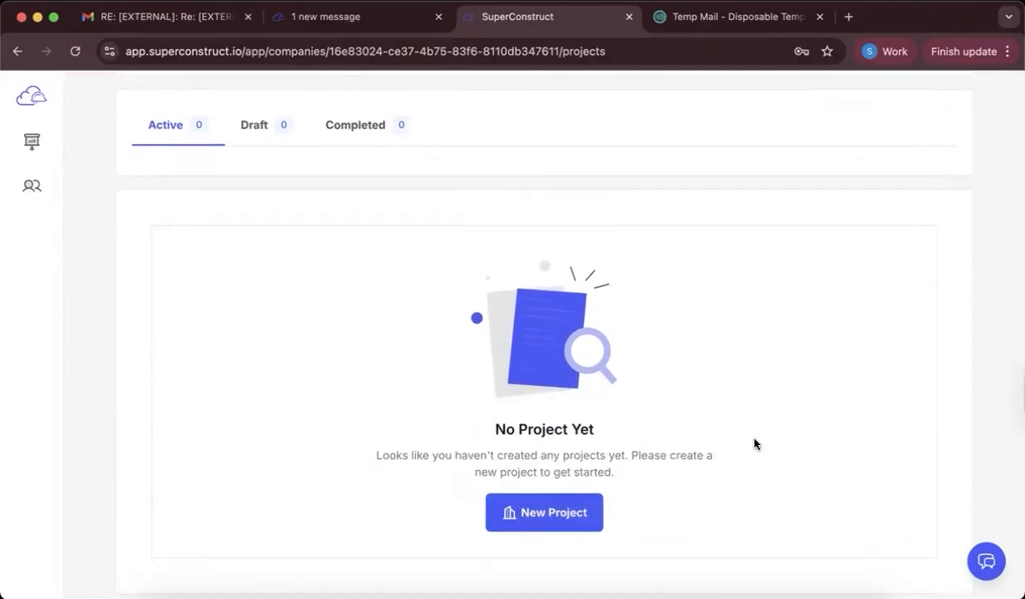
scroll(755, 443, "up", 3)
left_click(909, 231)
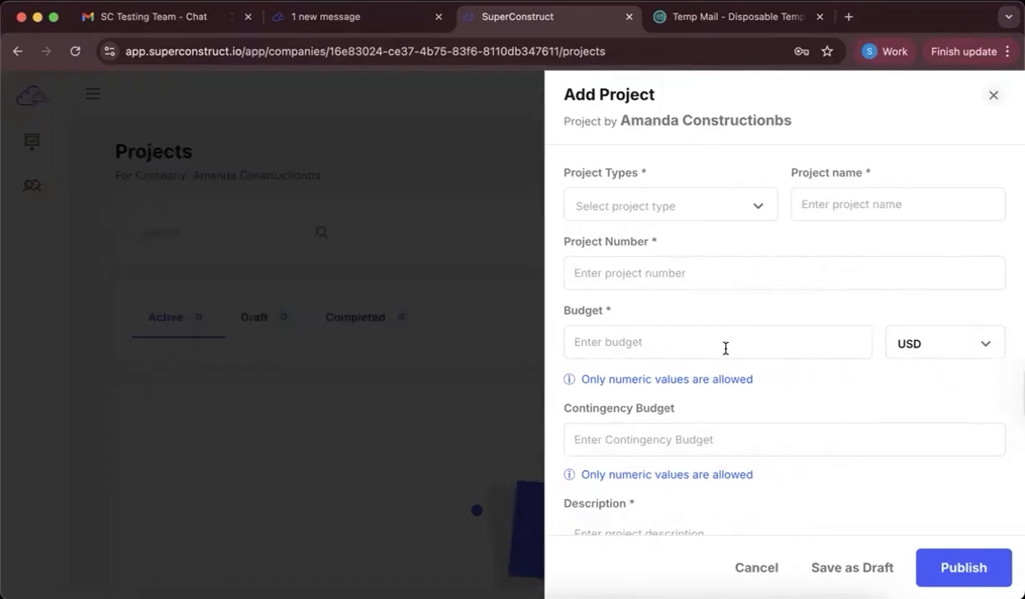
scroll(725, 349, "down", 3)
scroll(726, 352, "up", 3)
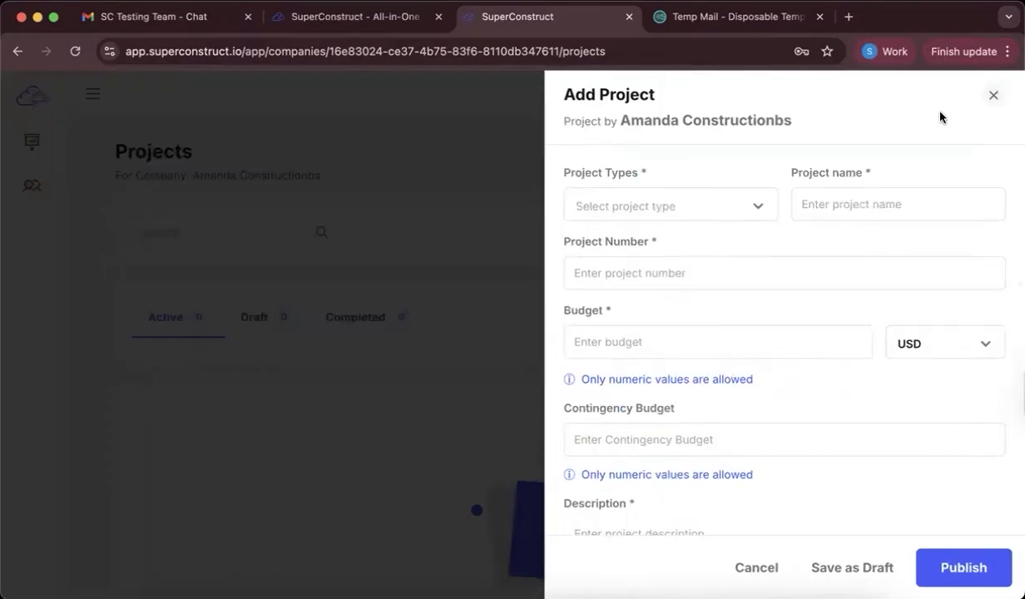
left_click(708, 215)
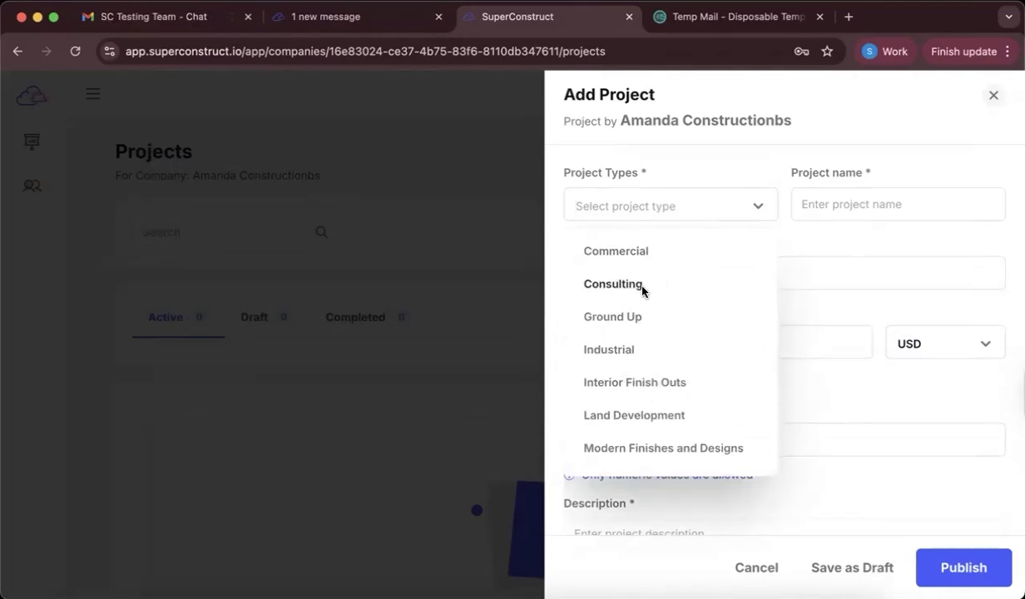
scroll(644, 391, "down", 3)
scroll(644, 392, "down", 2)
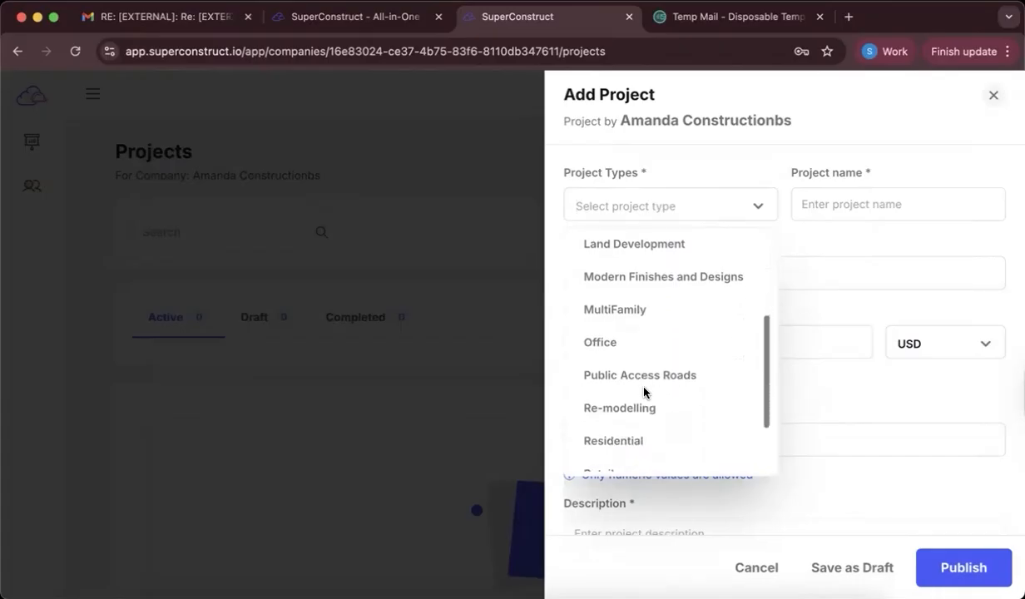
scroll(644, 392, "down", 2)
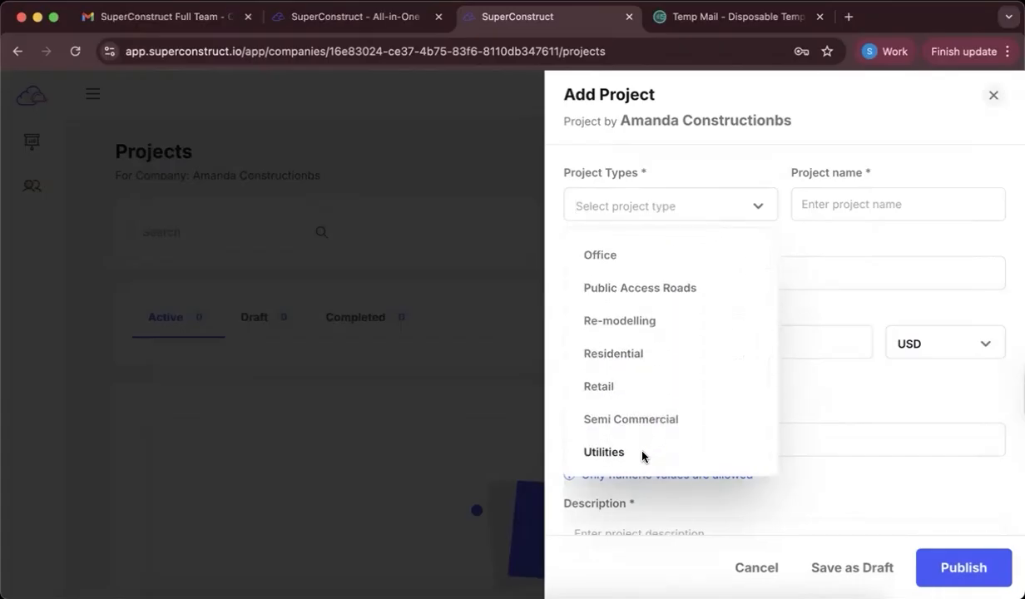
left_click(633, 357)
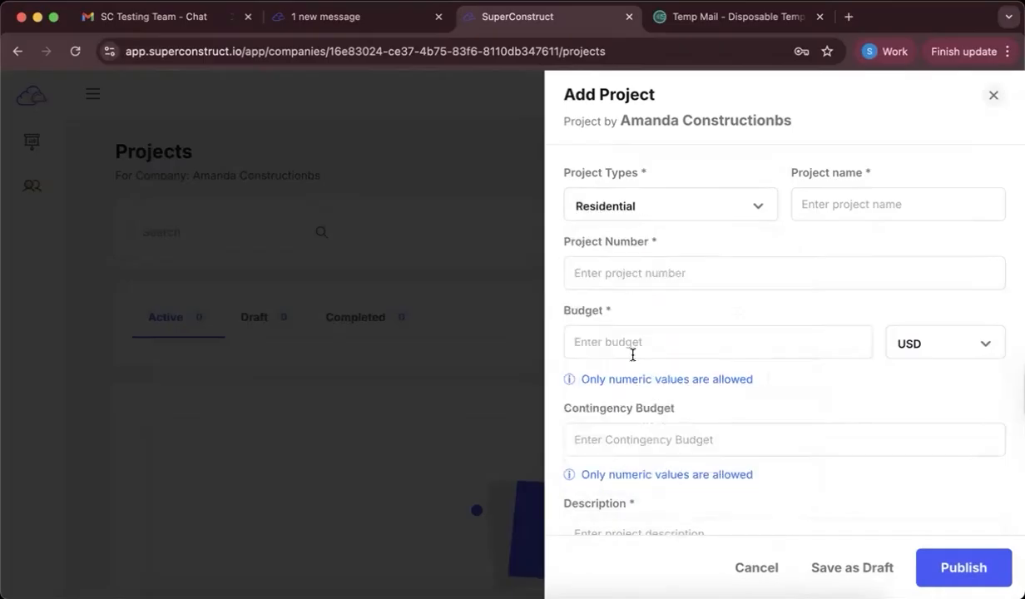
Step: Set the project name to Prestige Highline and the project number to 202532
left_click(855, 196)
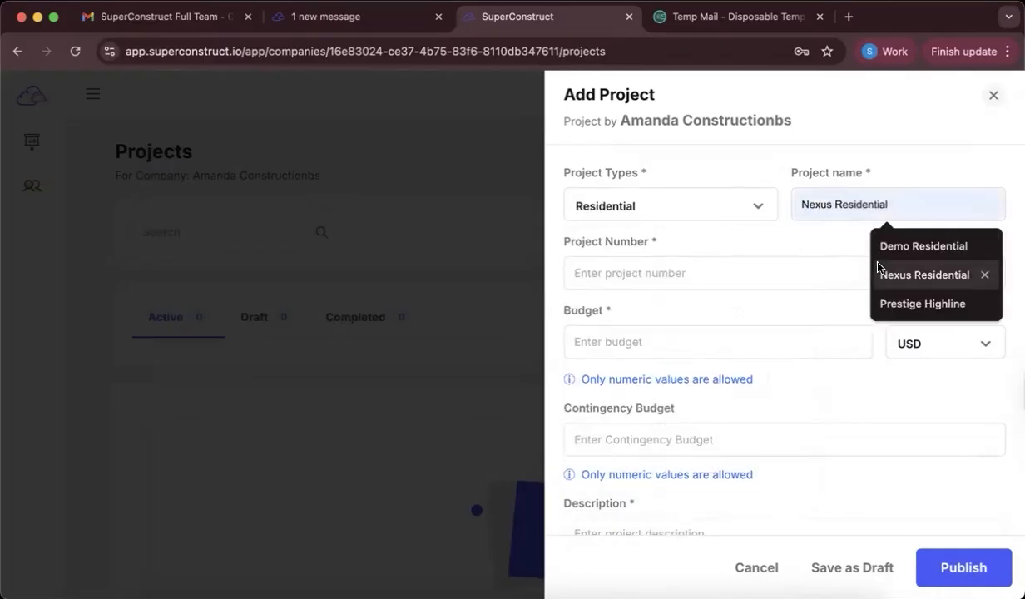
left_click(895, 304)
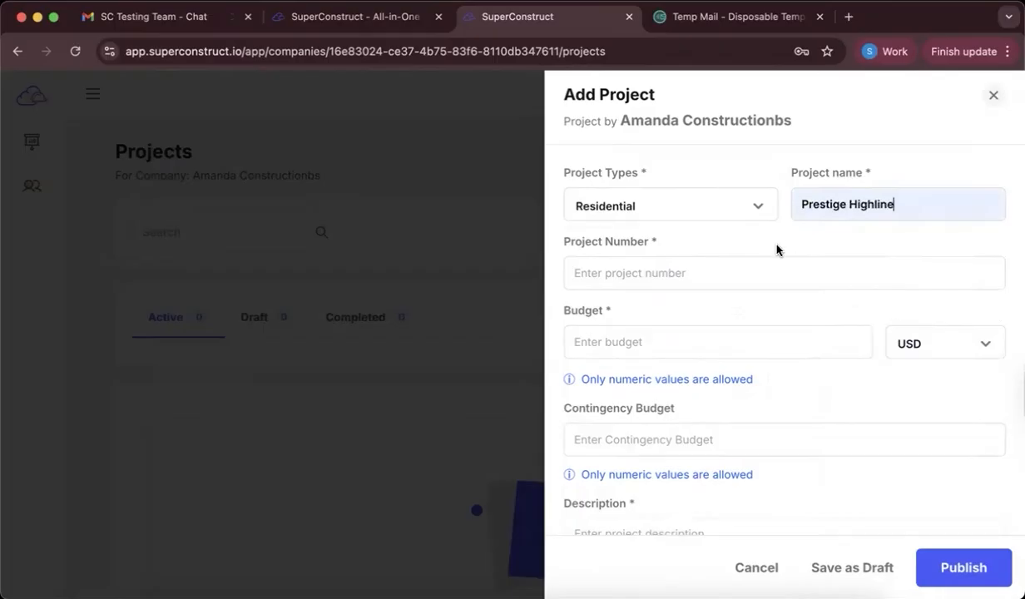
left_click(688, 274)
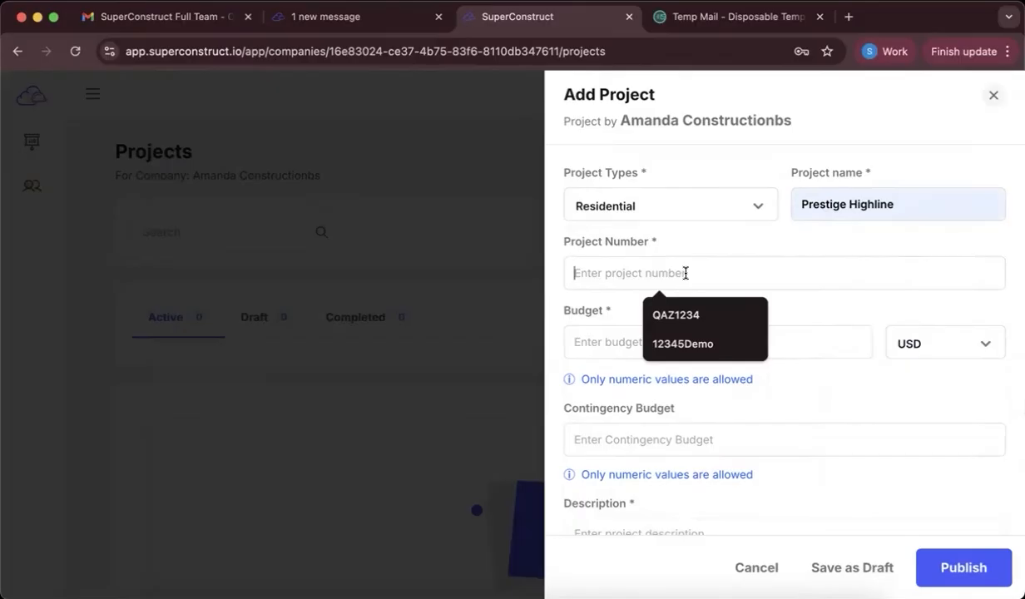
type("2020")
key("BackSpace")
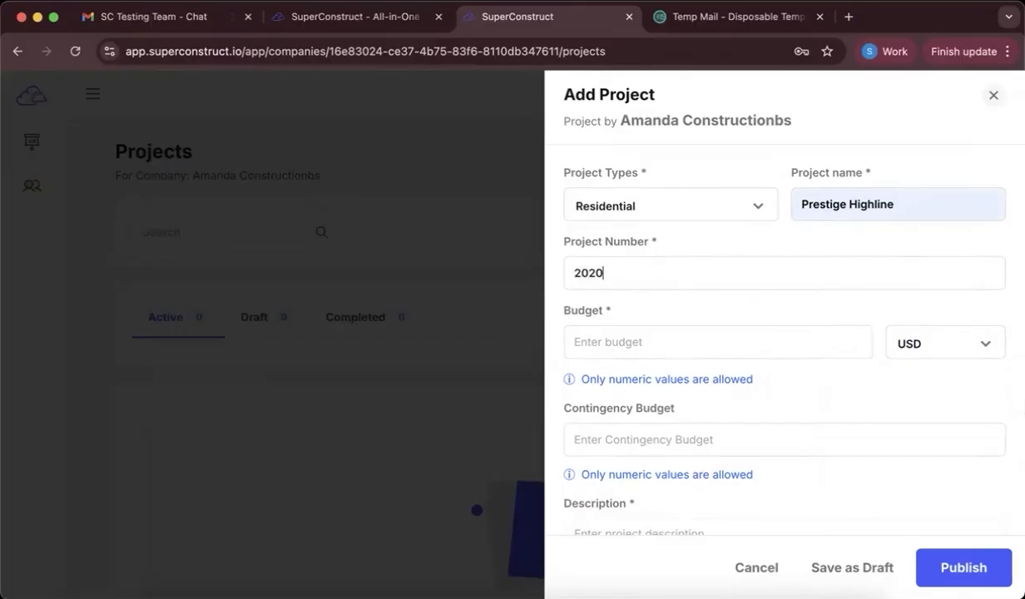
type("5")
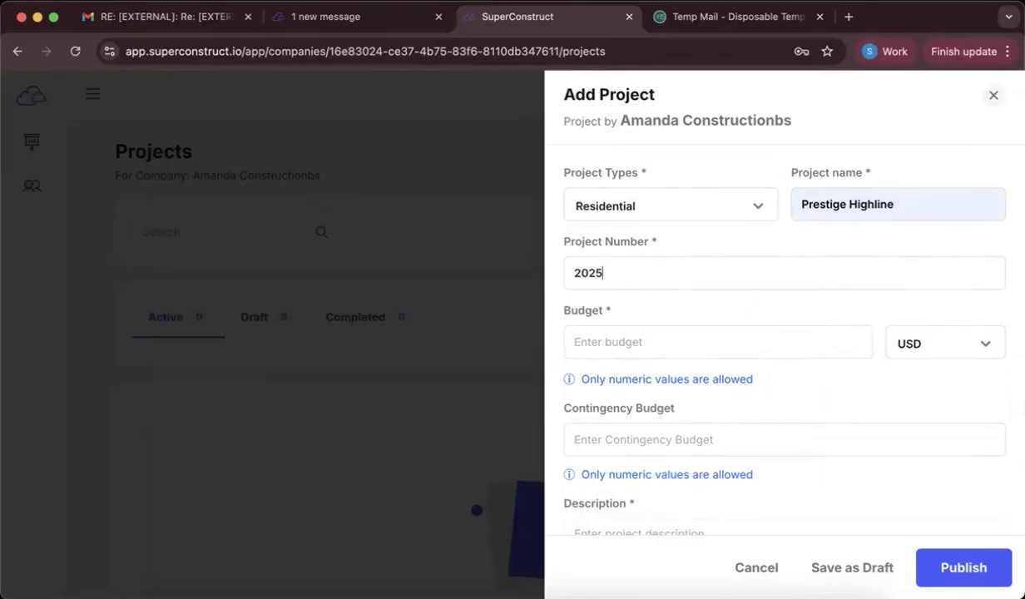
type("32")
Step: Enter a project budget of 10000000 USD
left_click(661, 342)
type("1000")
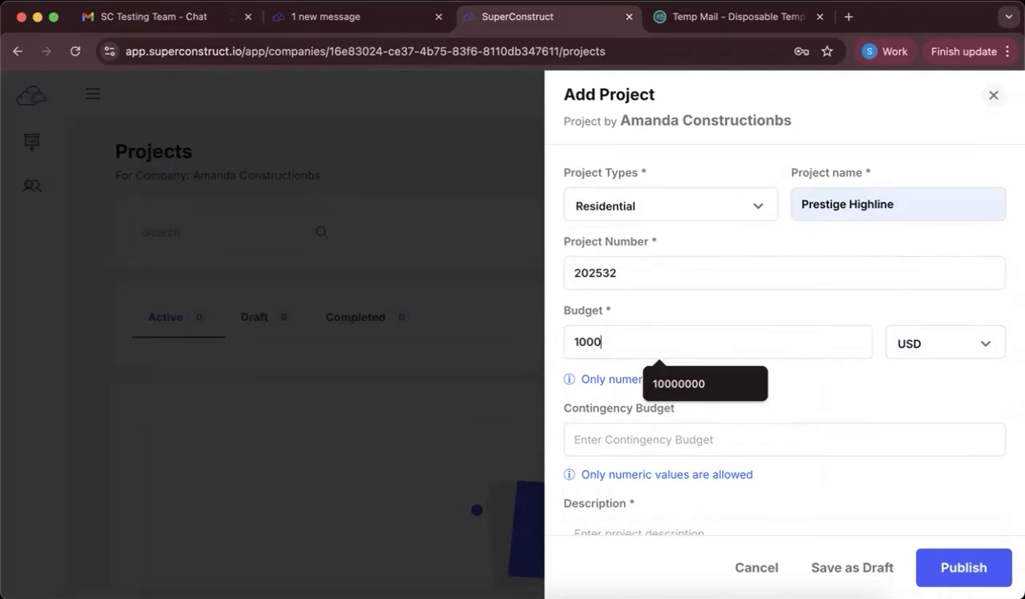
type("0000")
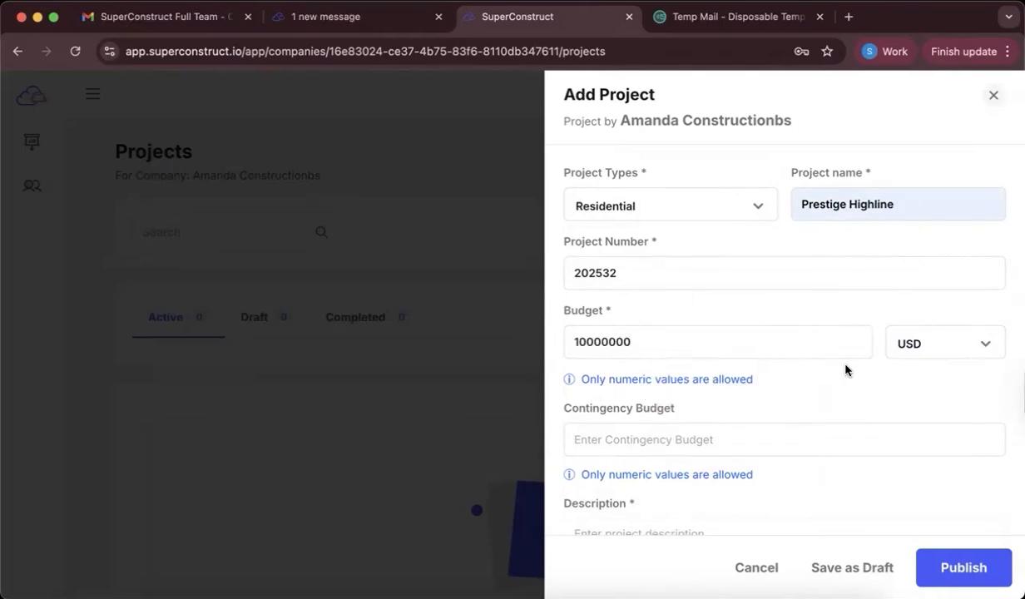
scroll(693, 278, "down", 3)
left_click(690, 294)
left_click(785, 263)
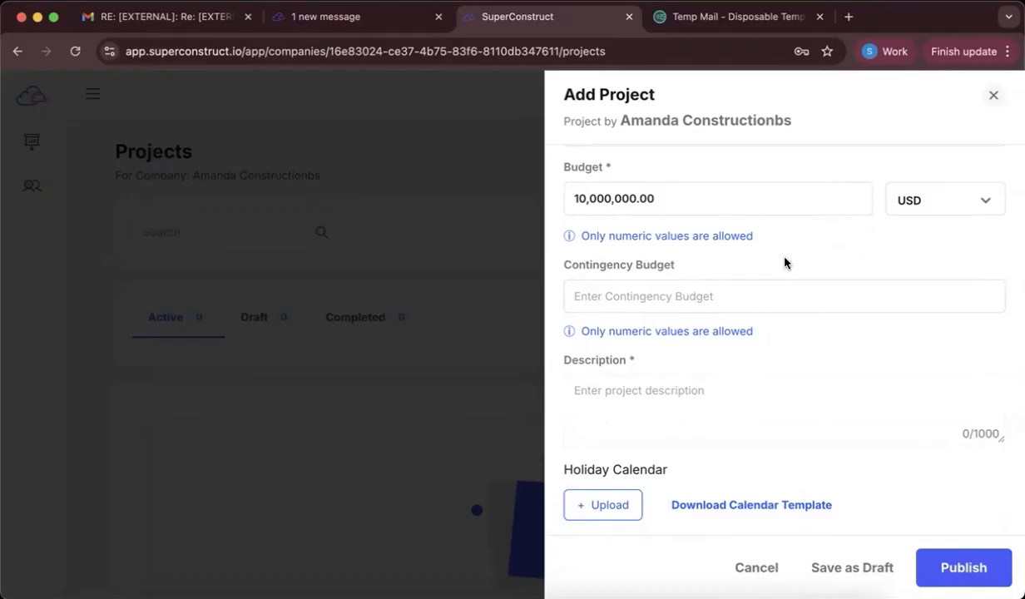
Step: Enter a contingency budget of 100000
left_click(705, 297)
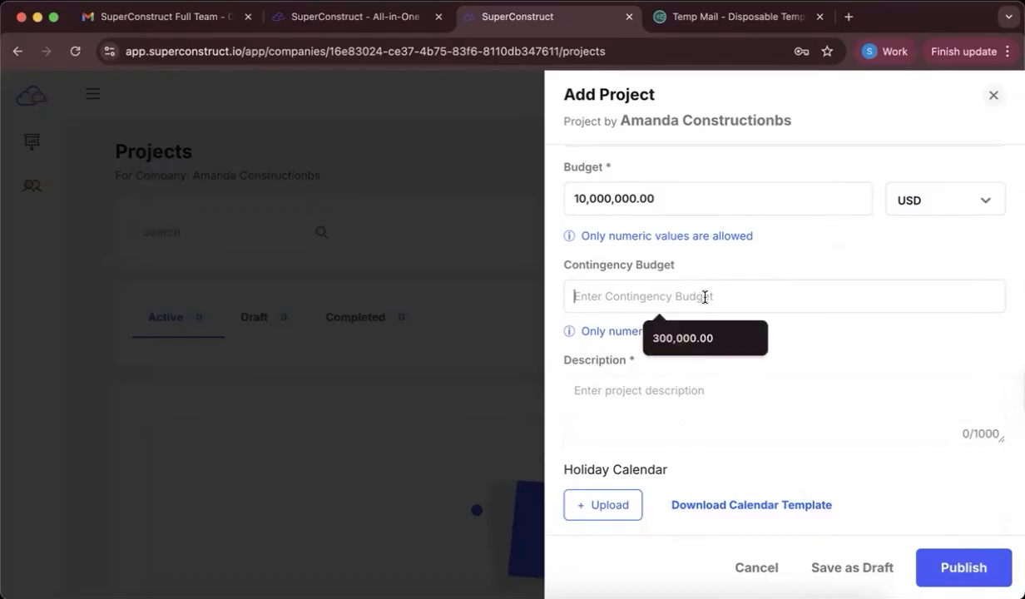
left_click(704, 268)
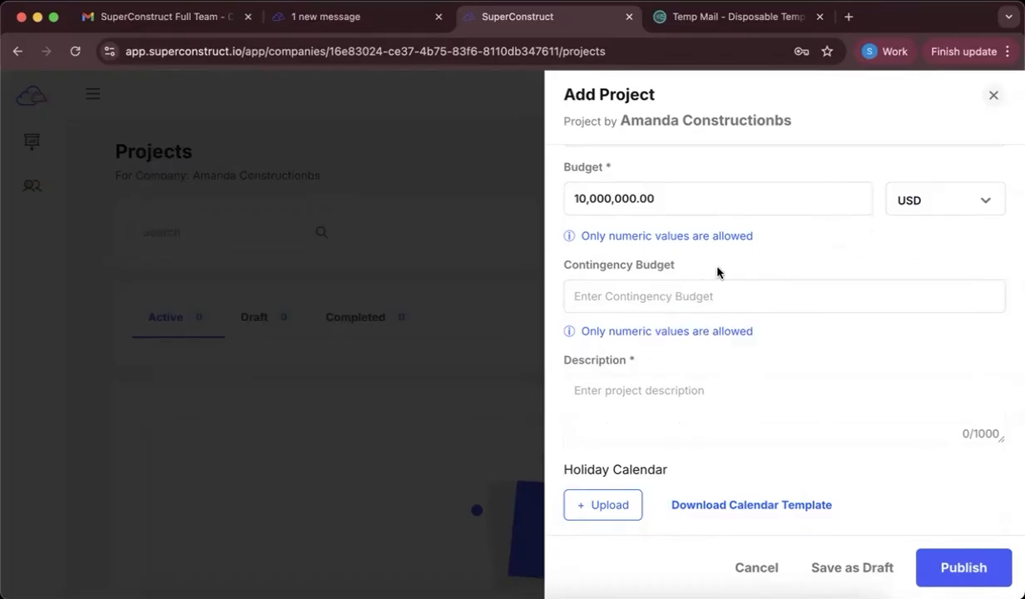
left_click(689, 297)
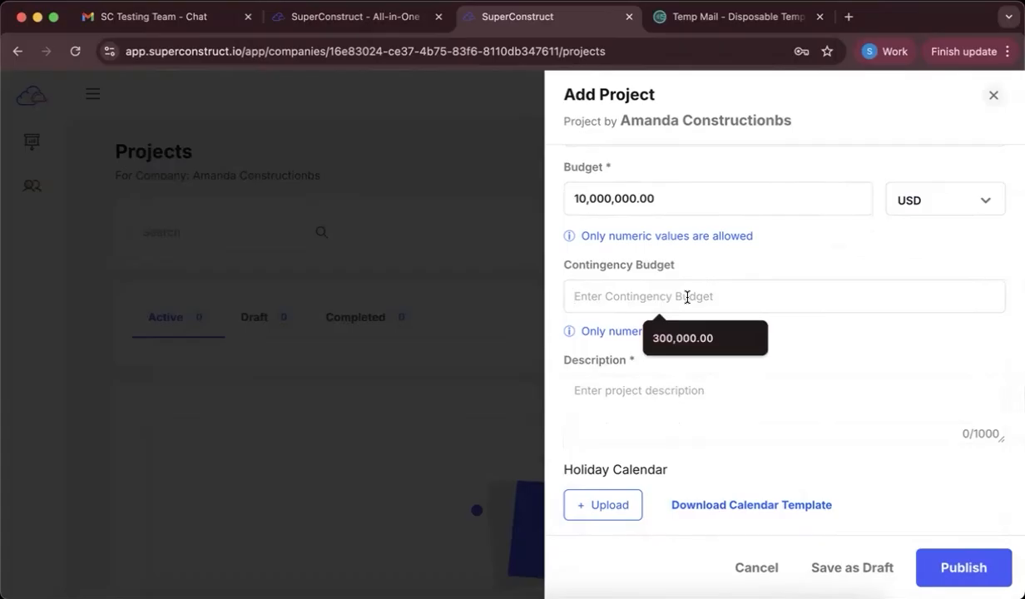
type("100000")
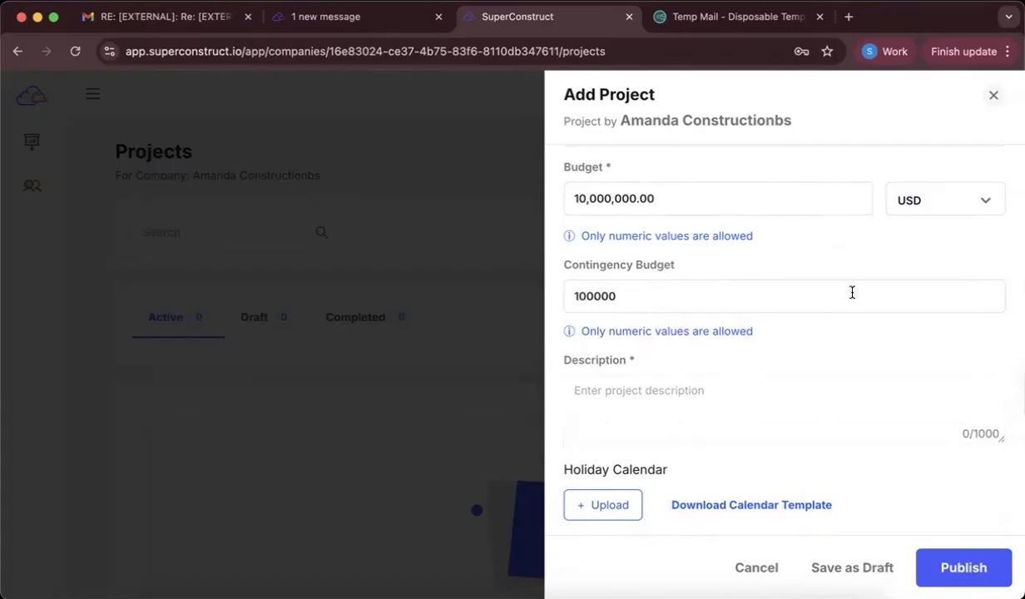
left_click(830, 261)
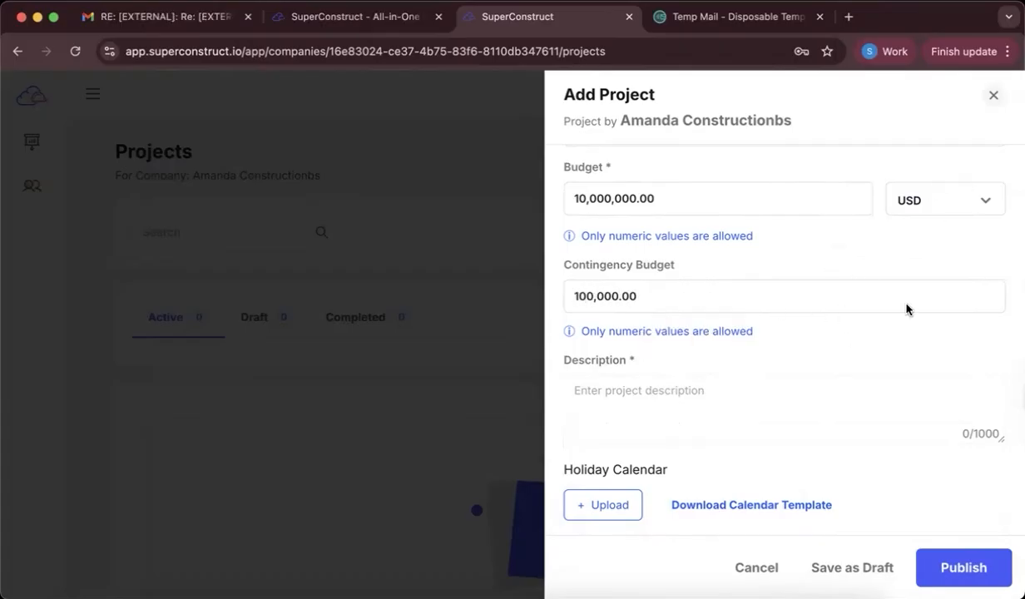
Step: Write the project description "Residential project in Florida - 5300 Sft, Luxury Home Buildout."
scroll(908, 310, "down", 3)
left_click(748, 241)
type("Residential project in Florida - 5300 Sft, Luxury Home Buildout.")
Step: Set the working days to Mon, Tue, Wed, Thu, Fri, Sat (6 Days)
scroll(700, 290, "down", 3)
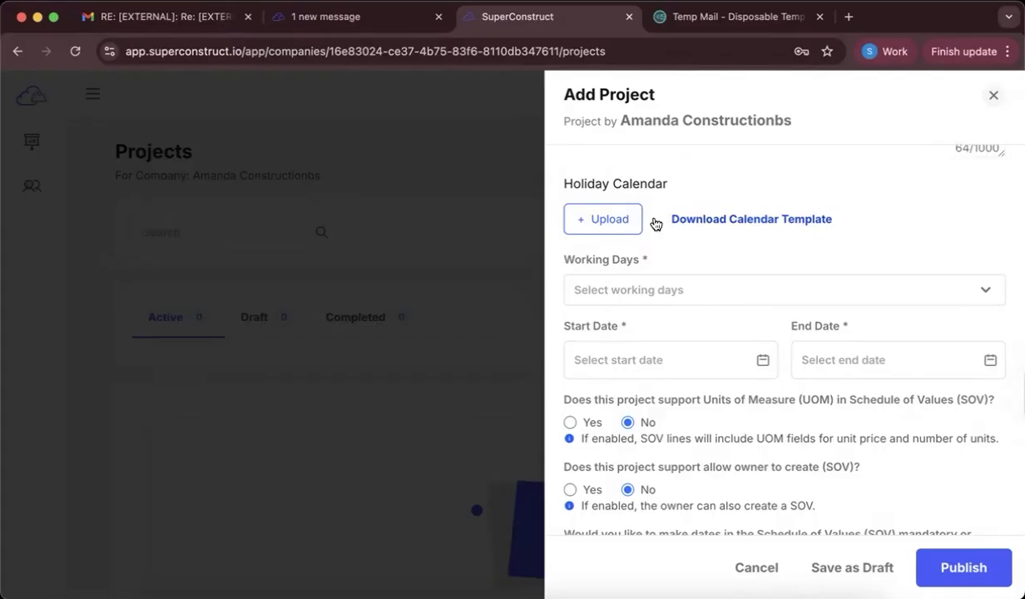
left_click(696, 289)
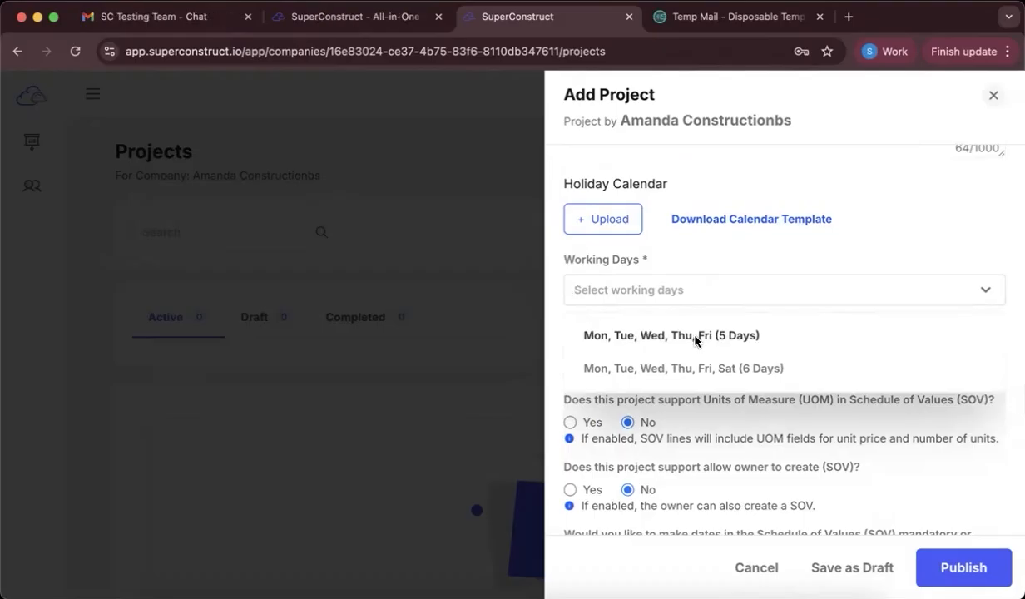
left_click(700, 368)
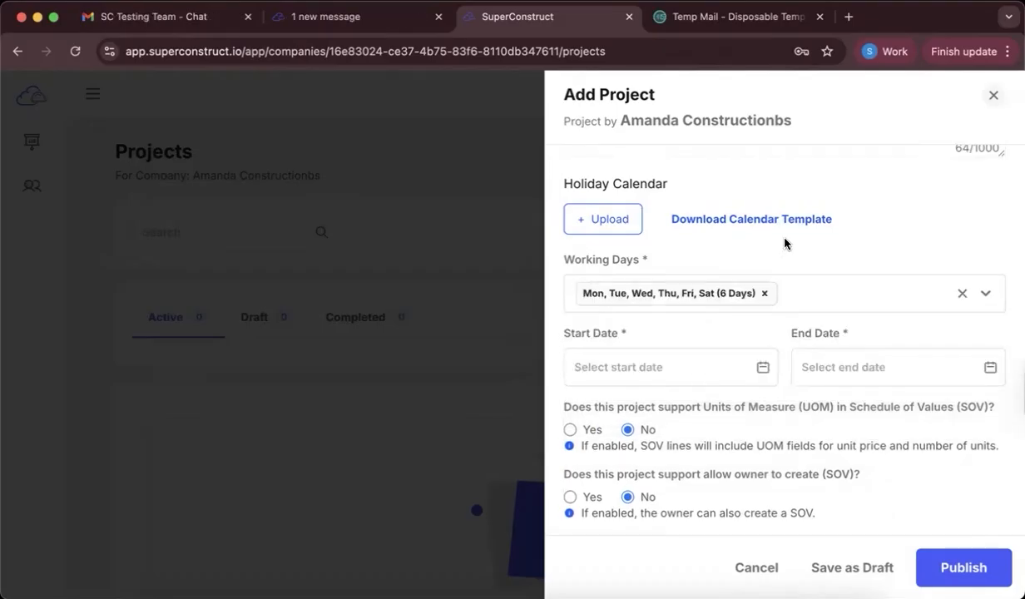
Step: Pick 09/01/2025 as the project start date
scroll(785, 243, "down", 3)
left_click(675, 223)
left_click(596, 278)
left_click(593, 355)
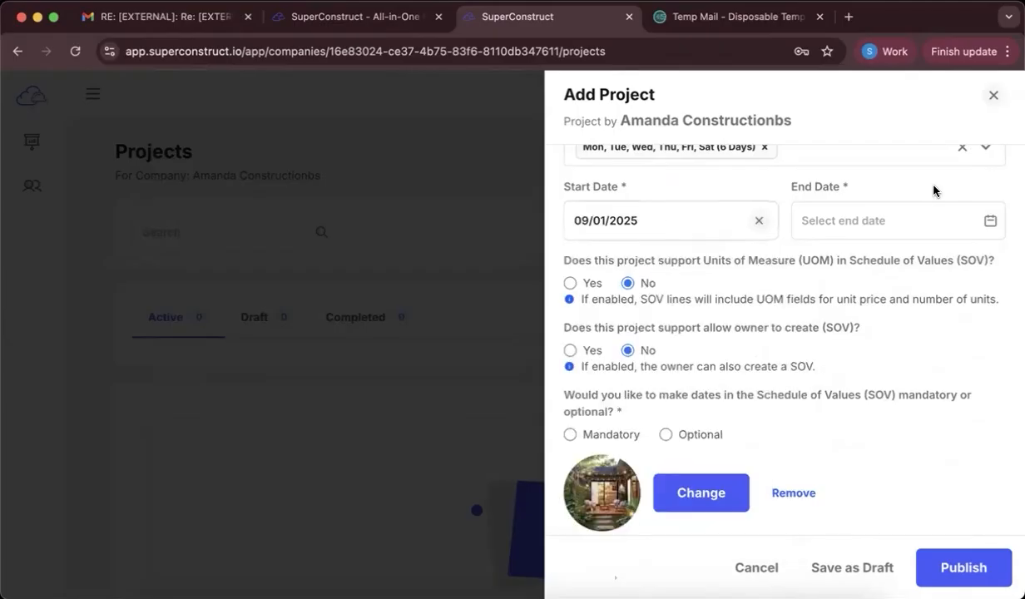
Step: Pick 12/31/2026 as the project end date in the calendar
left_click(898, 220)
left_click(977, 276)
left_click(977, 277)
left_click(977, 276)
left_click(785, 276)
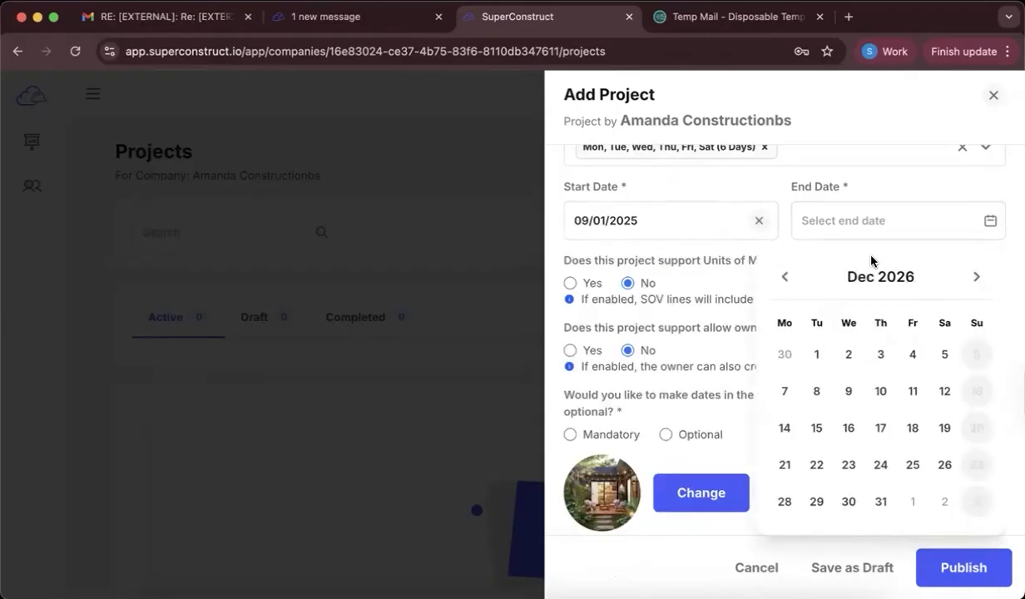
left_click(880, 501)
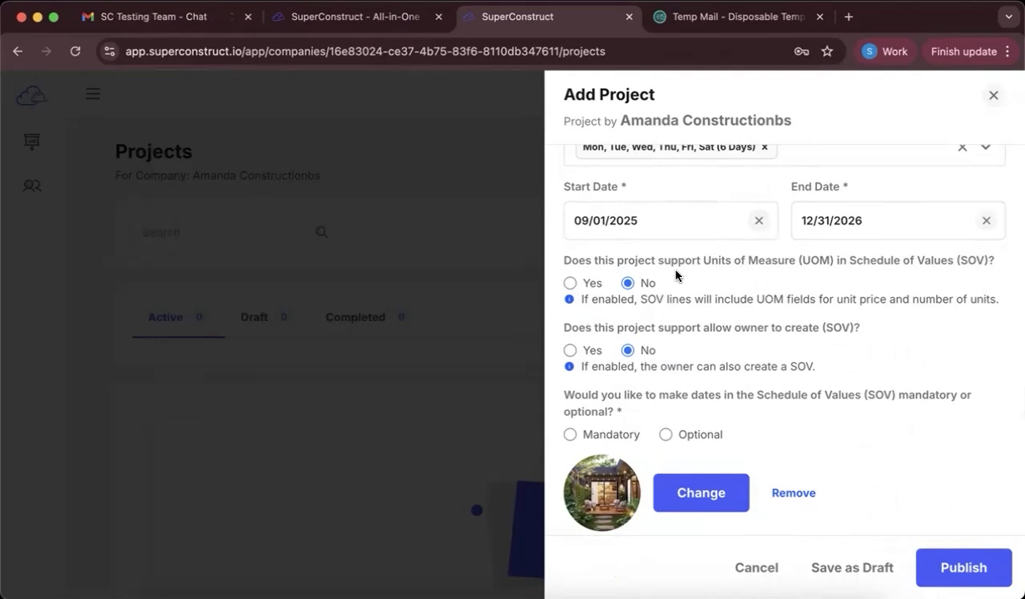
Step: Keep Units of Measure support at No and make Schedule of Values dates Optional
left_click(570, 283)
left_click(626, 283)
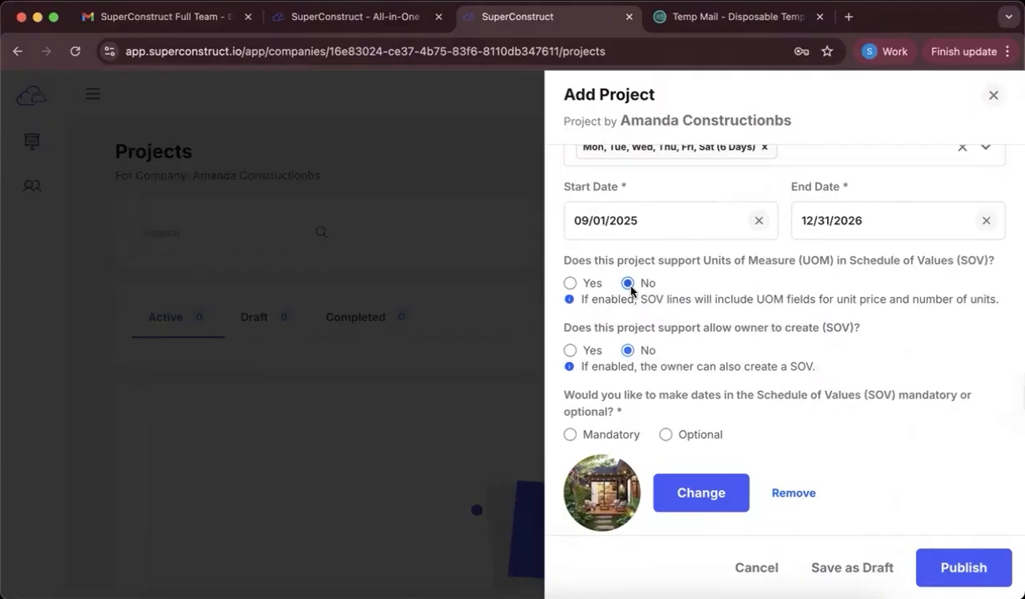
scroll(666, 321, "down", 2)
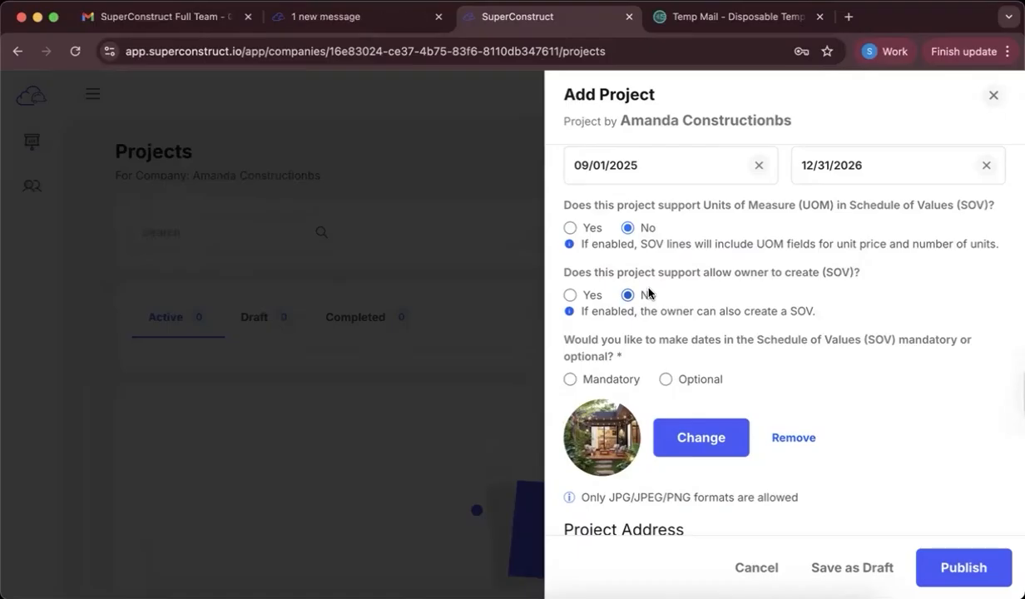
scroll(666, 291, "down", 2)
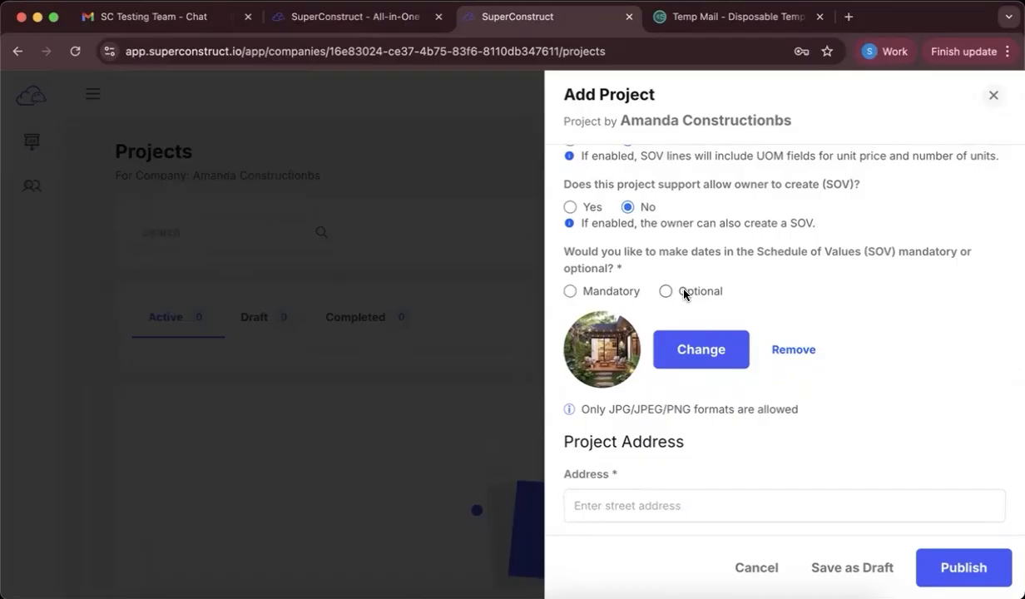
left_click(666, 291)
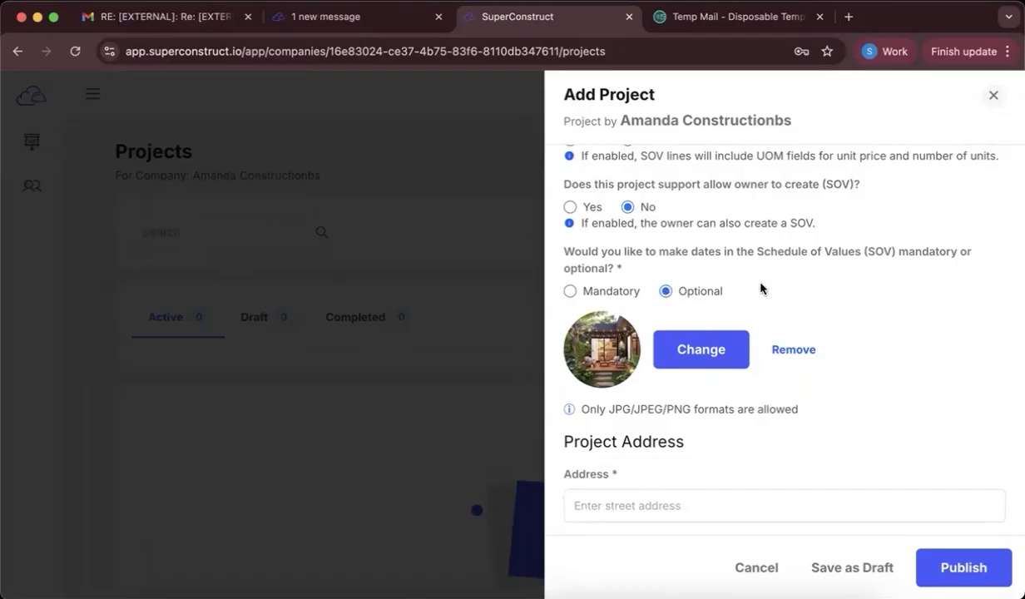
scroll(761, 288, "down", 4)
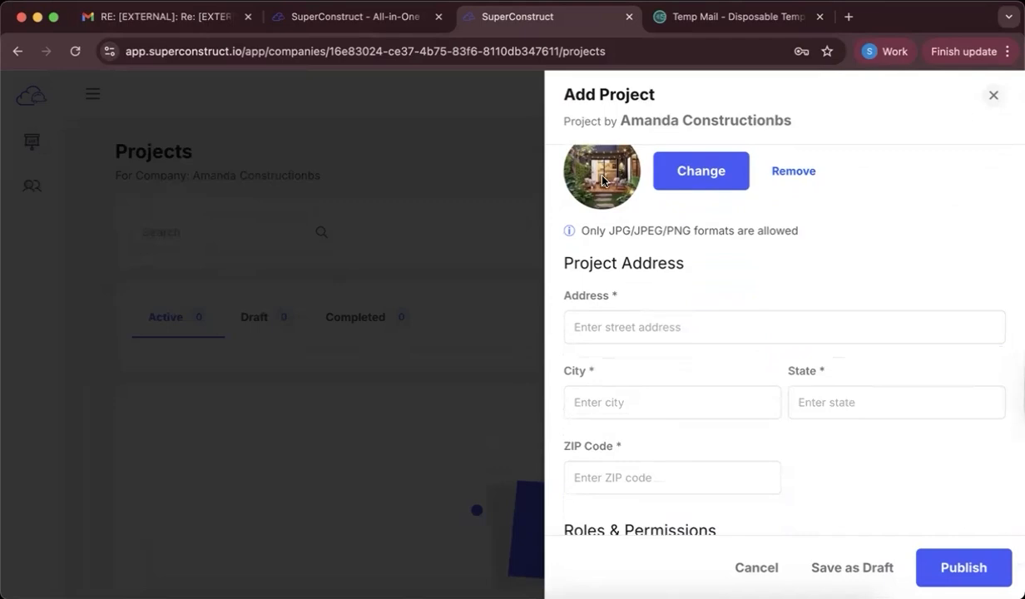
scroll(777, 213, "up", 1)
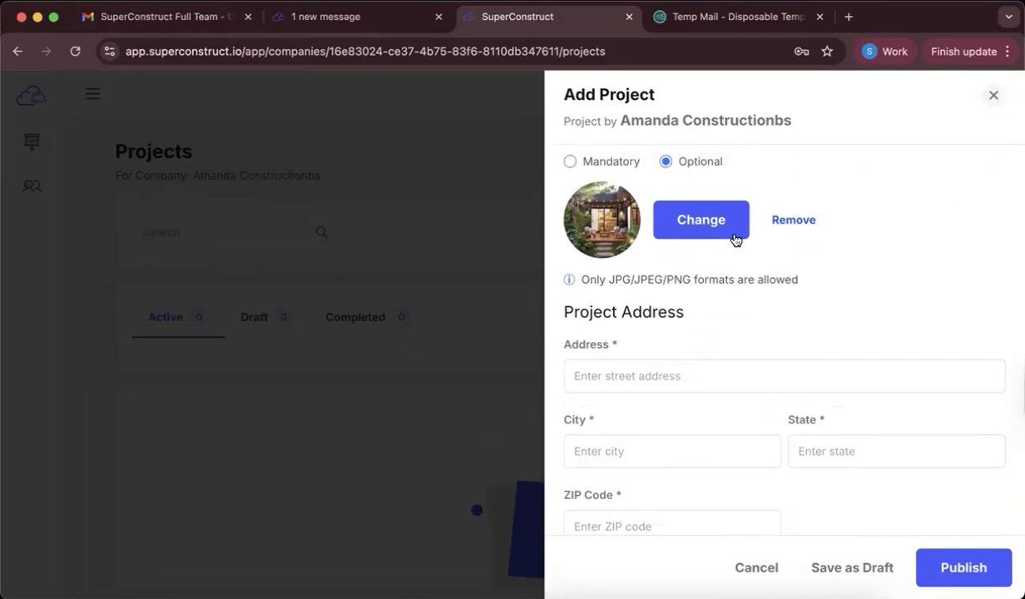
left_click(701, 220)
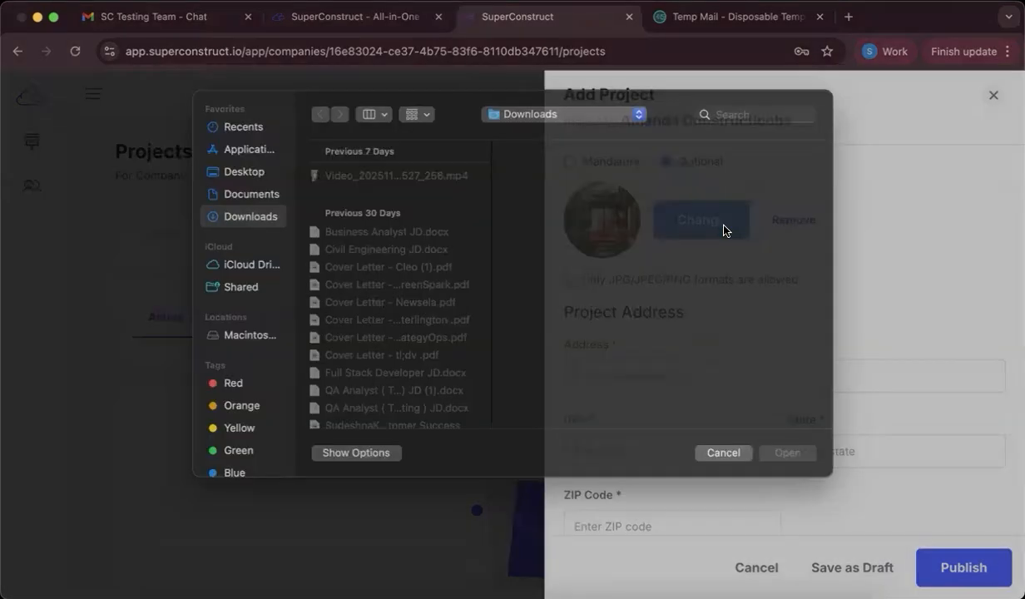
left_click(723, 470)
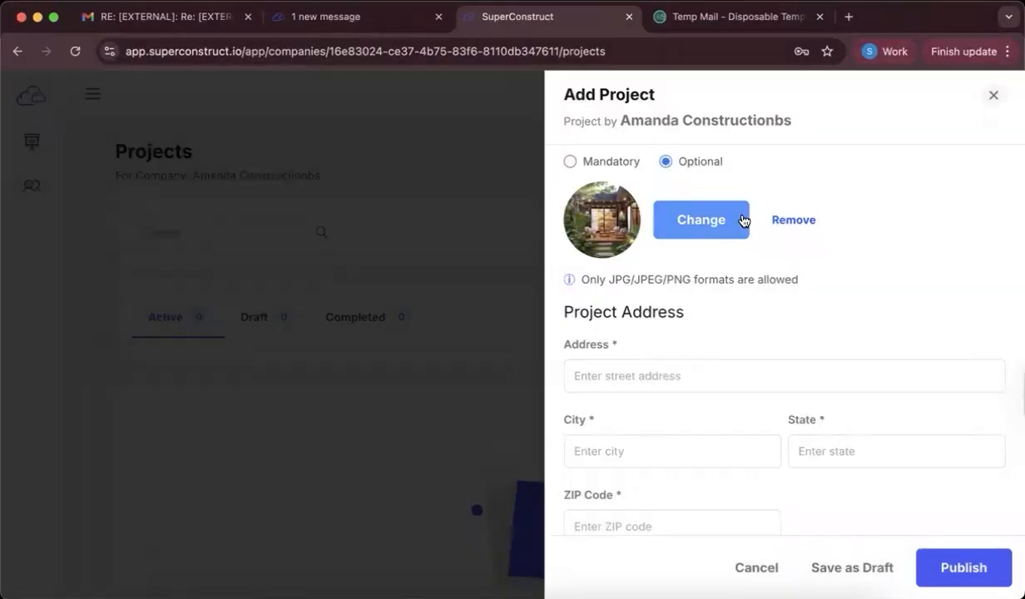
Step: Fill in the project address Florida Keys, Florida, USA with city Florida, state FL and ZIP code 77840
scroll(896, 263, "down", 1)
scroll(897, 263, "down", 2)
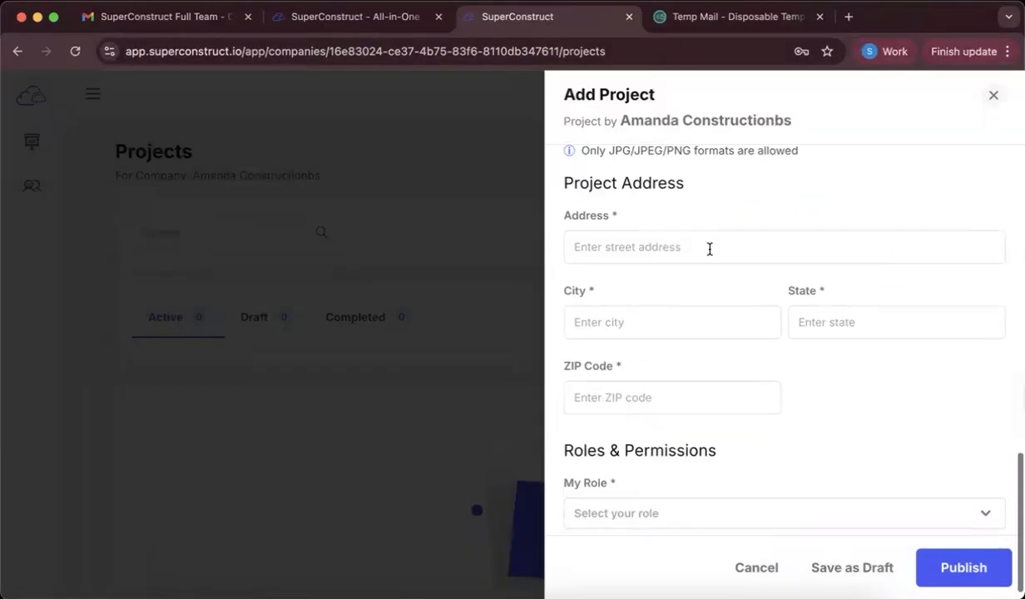
left_click(710, 249)
type("Florida Keys, Florida, USA")
left_click(764, 275)
left_click(709, 316)
type("Florida")
left_click(671, 399)
left_click(671, 467)
Step: Set my role to General Contractor and publish the new project
scroll(671, 469, "down", 1)
left_click(702, 499)
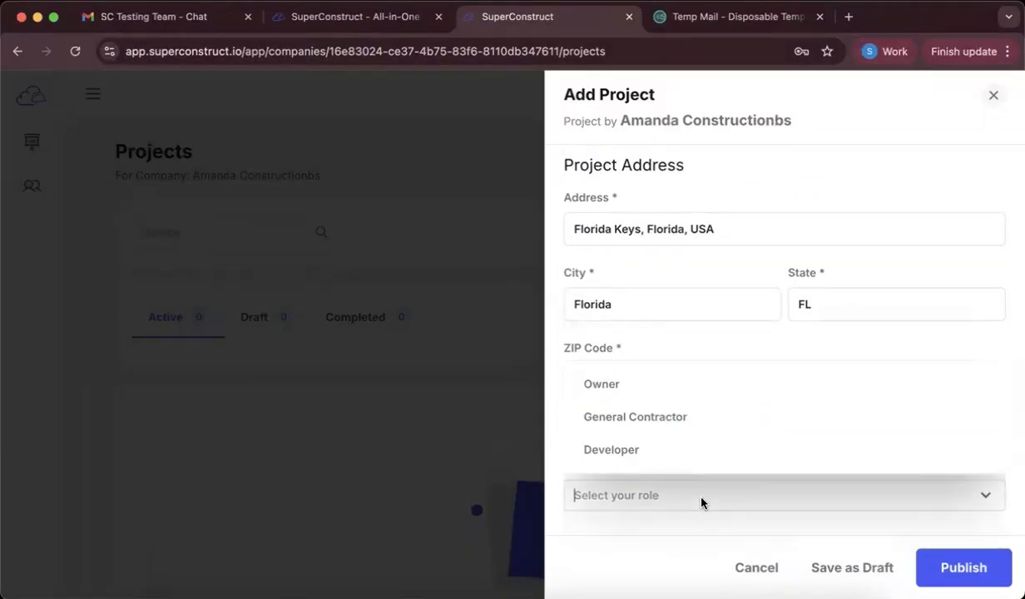
left_click(715, 498)
left_click(747, 500)
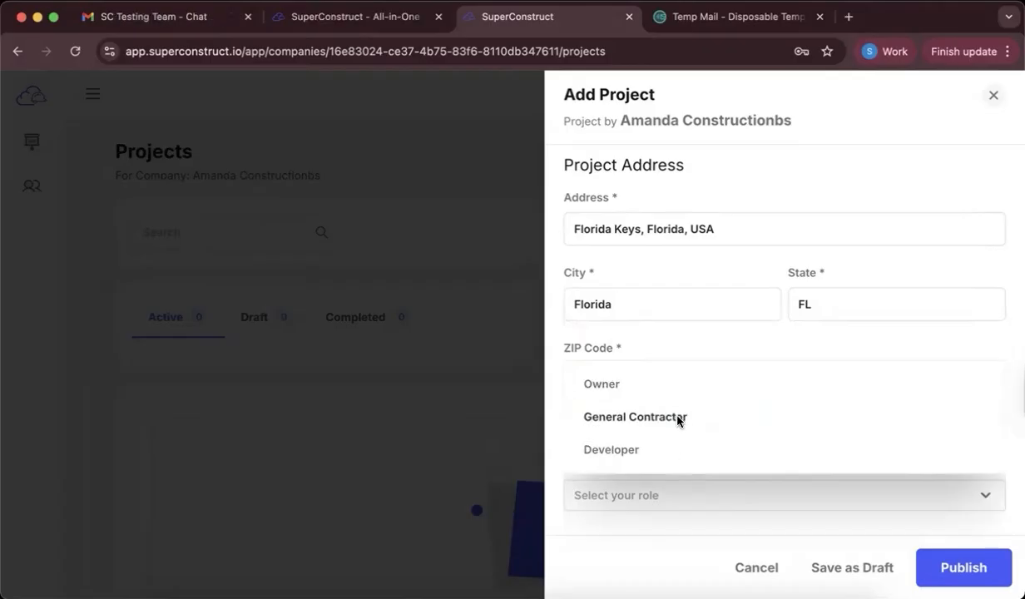
left_click(678, 418)
left_click(961, 569)
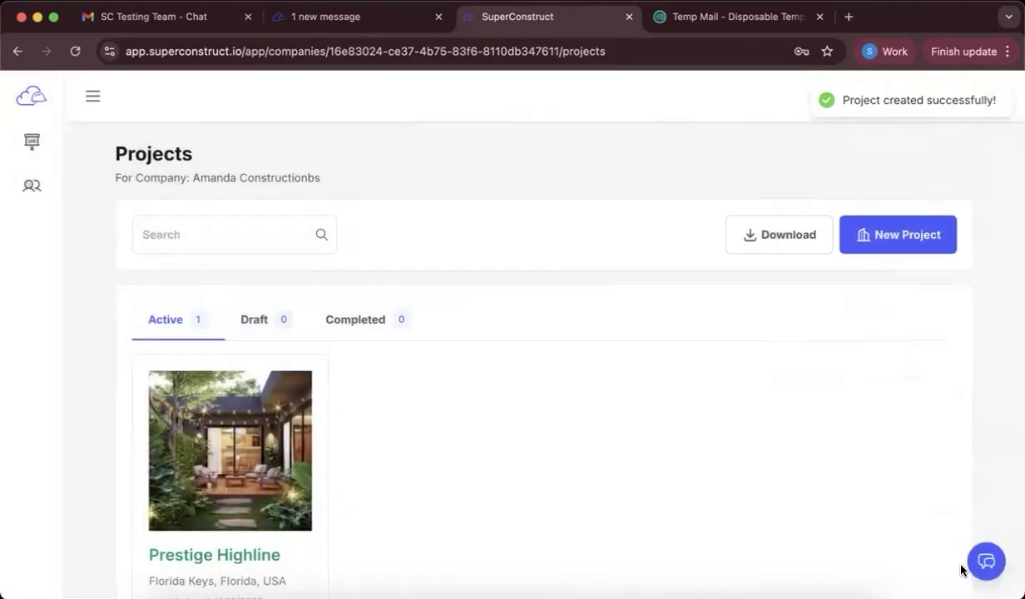
Step: Open the Prestige Highline project and review the details on its overview page
scroll(511, 446, "down", 3)
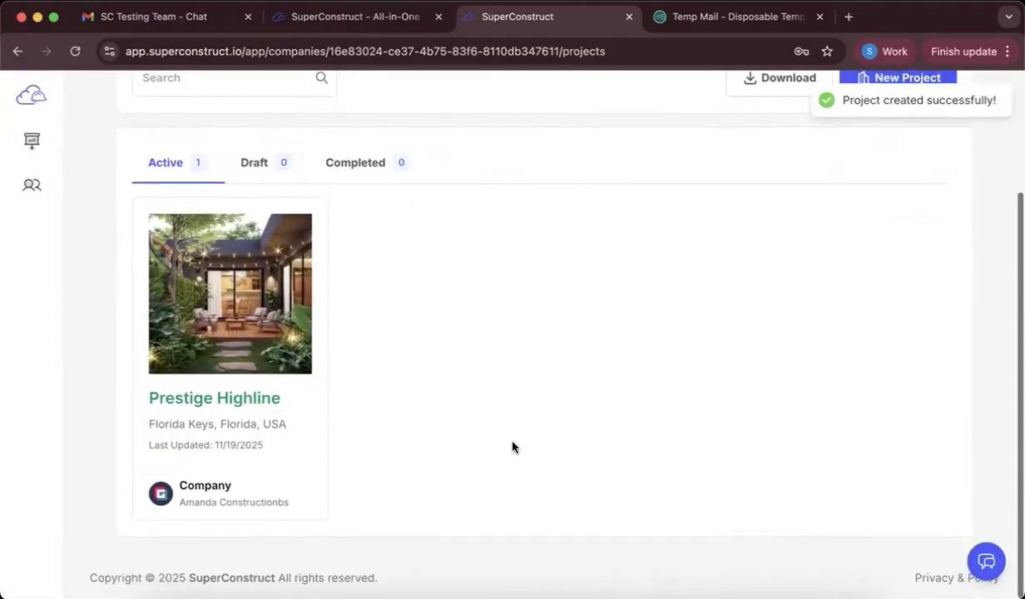
left_click(304, 434)
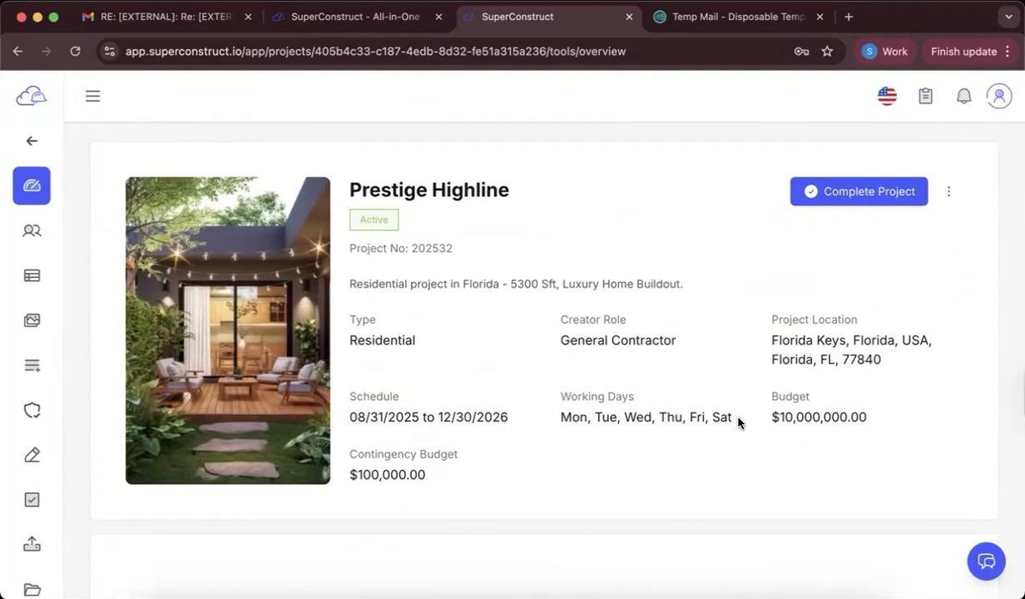
left_click_drag(772, 417, 870, 416)
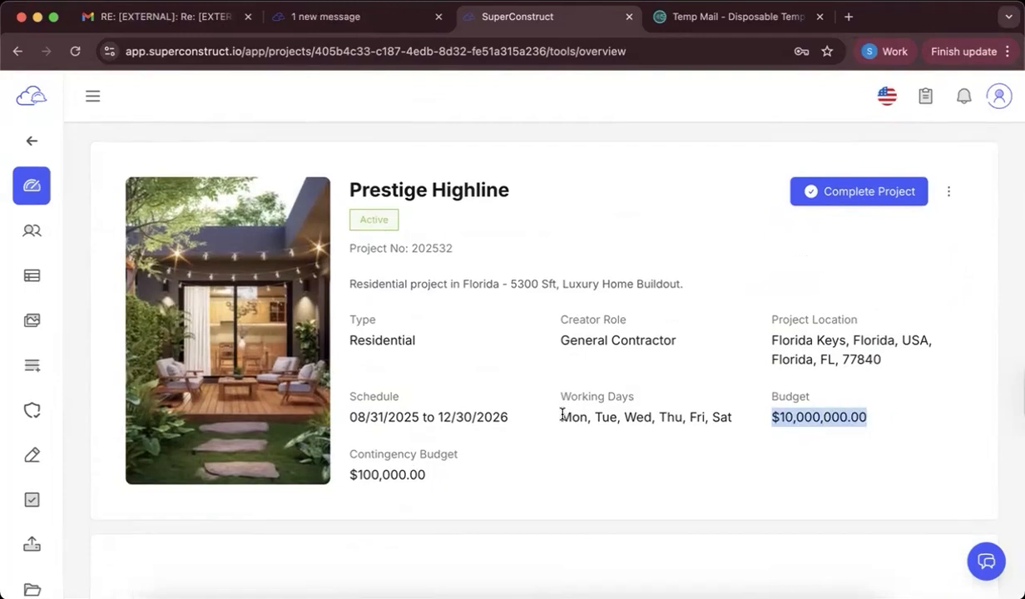
left_click_drag(561, 416, 678, 416)
triple_click(416, 414)
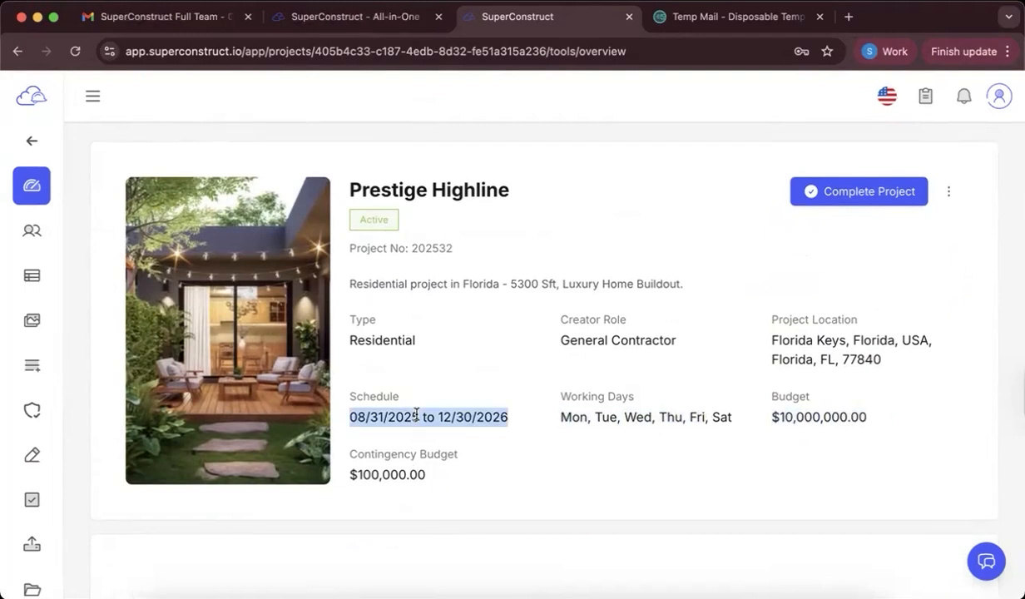
double_click(376, 338)
triple_click(625, 350)
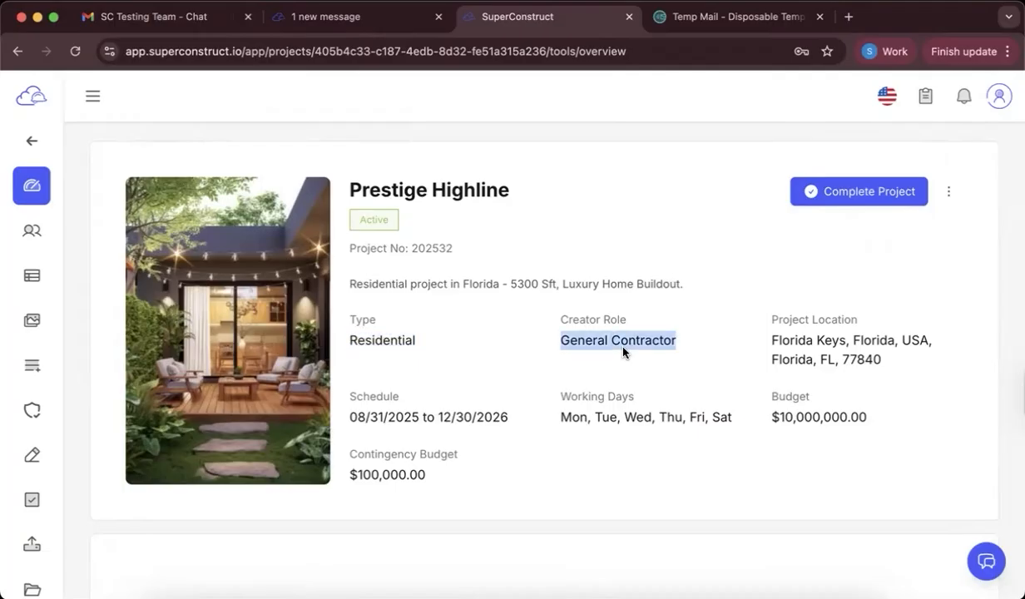
triple_click(815, 336)
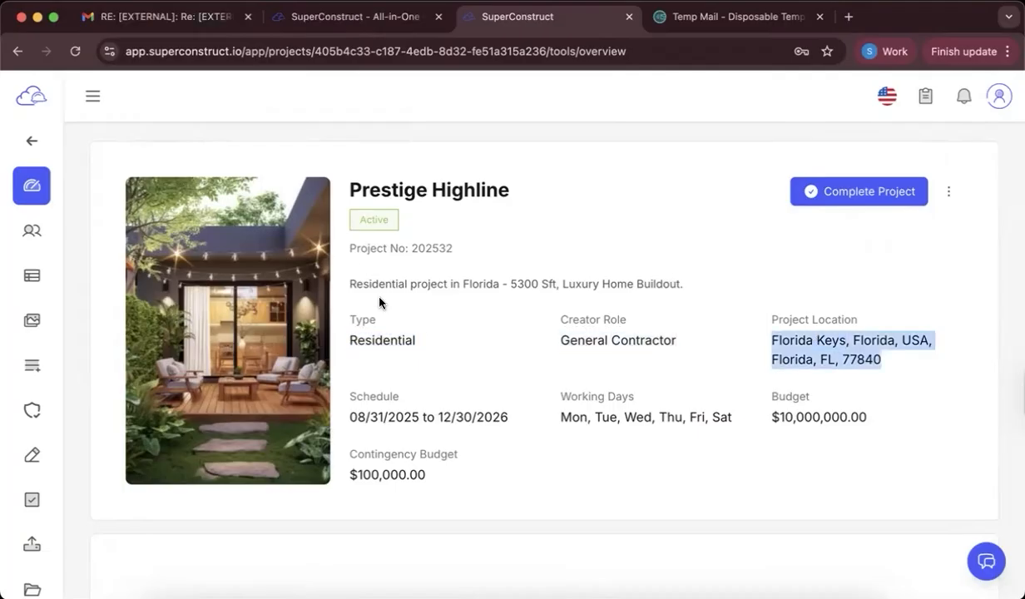
left_click_drag(351, 285, 599, 282)
left_click(444, 249)
double_click(443, 249)
left_click_drag(444, 249, 416, 191)
left_click(585, 198)
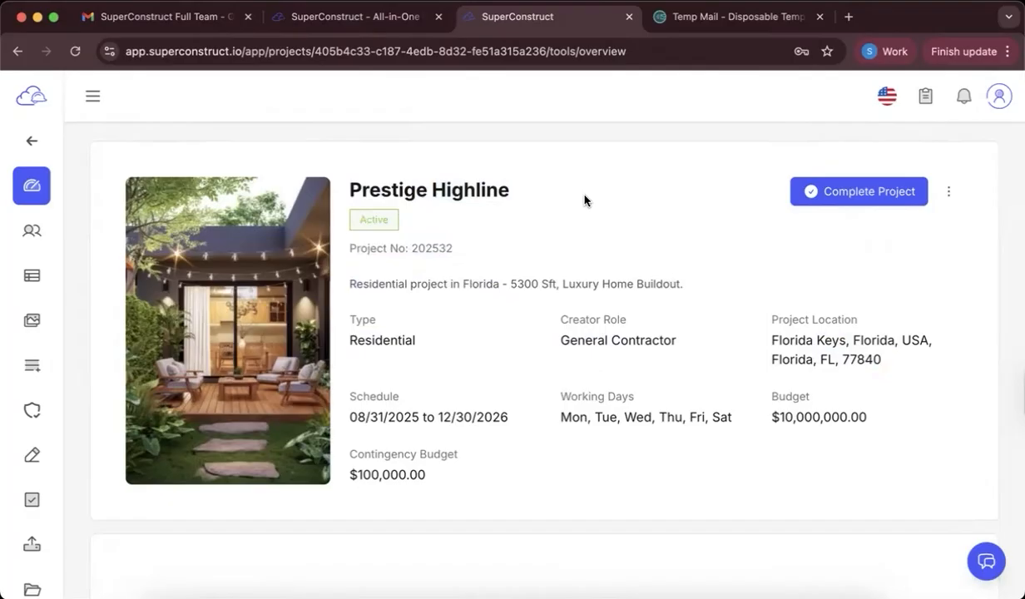
scroll(585, 200, "down", 4)
scroll(585, 200, "up", 5)
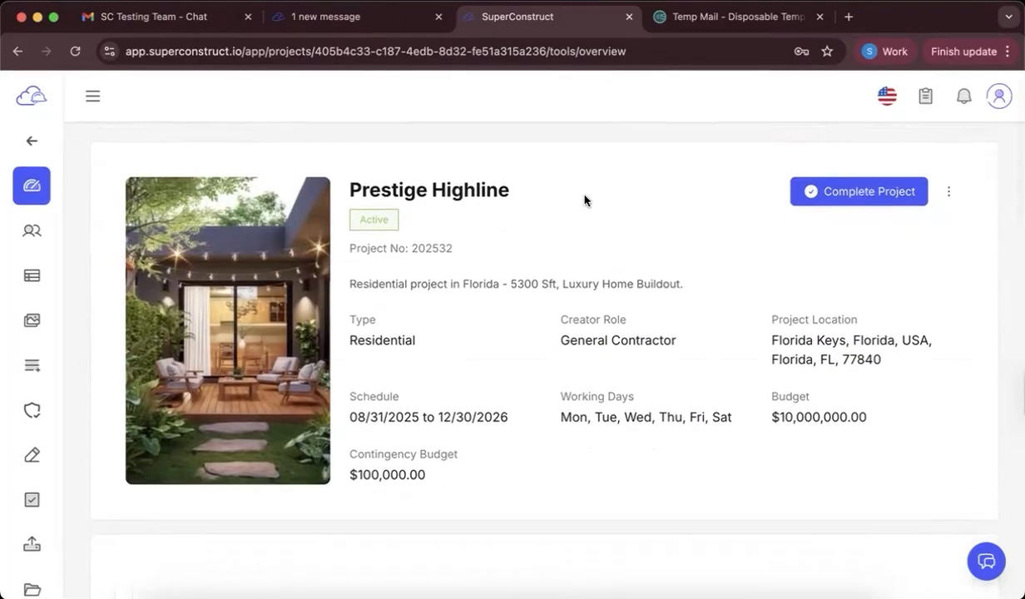